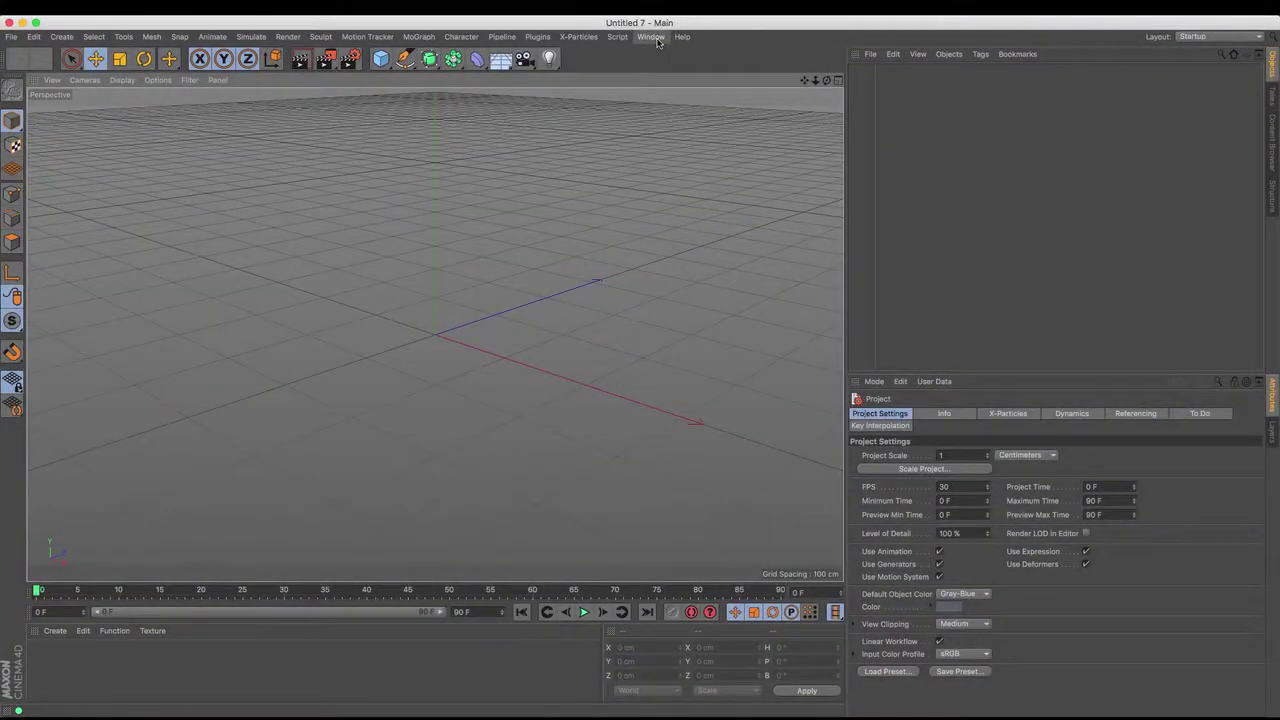
Bring the Pawn.c4d document to the front from the Window menu's list of open documents
left_click(651, 37)
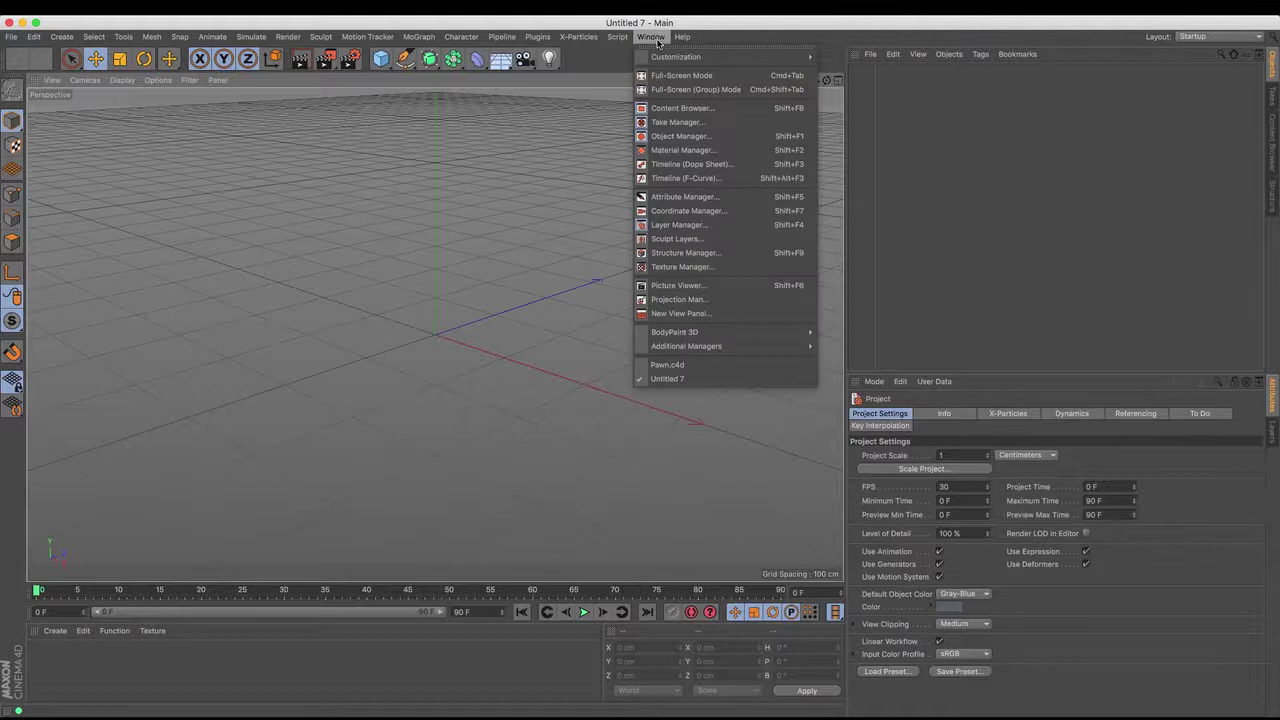
left_click(693, 366)
Move the pawn right along X, then duplicate it and place the copy near the origin
left_click_drag(824, 86, 844, 62)
left_click_drag(434, 334, 430, 336, "alt")
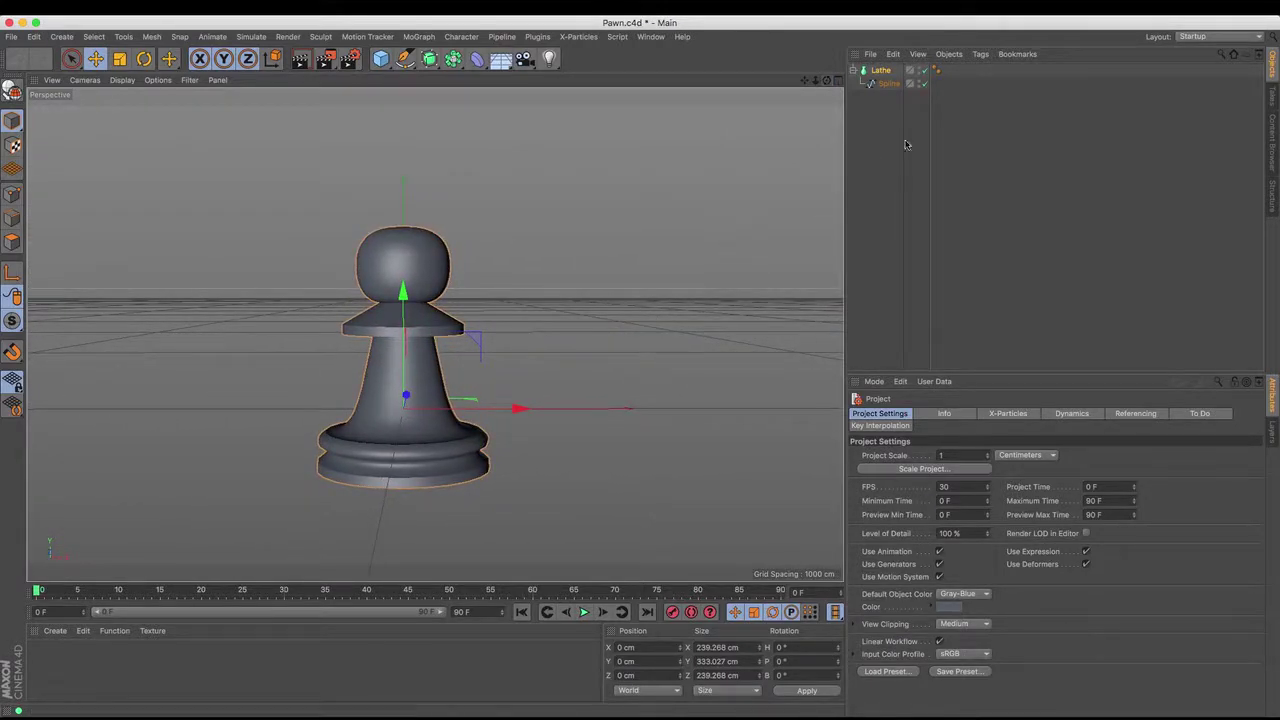
left_click_drag(520, 408, 860, 408)
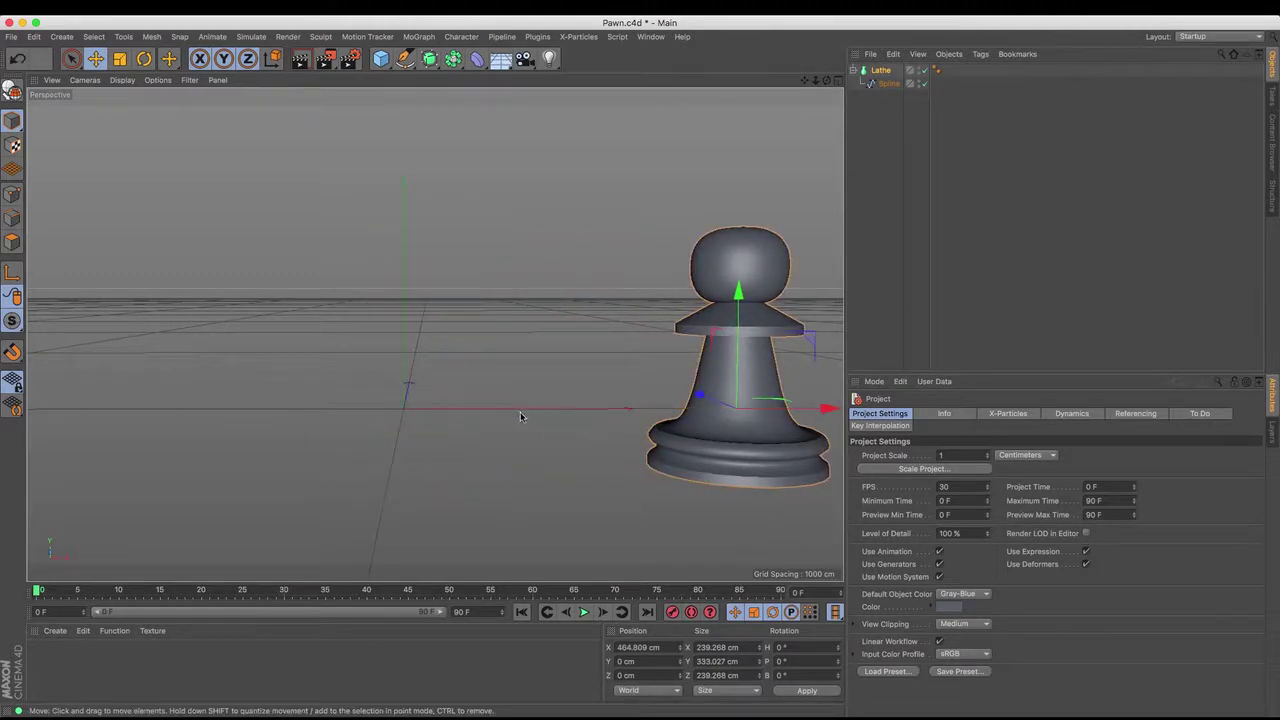
key("super+c")
key("super+v")
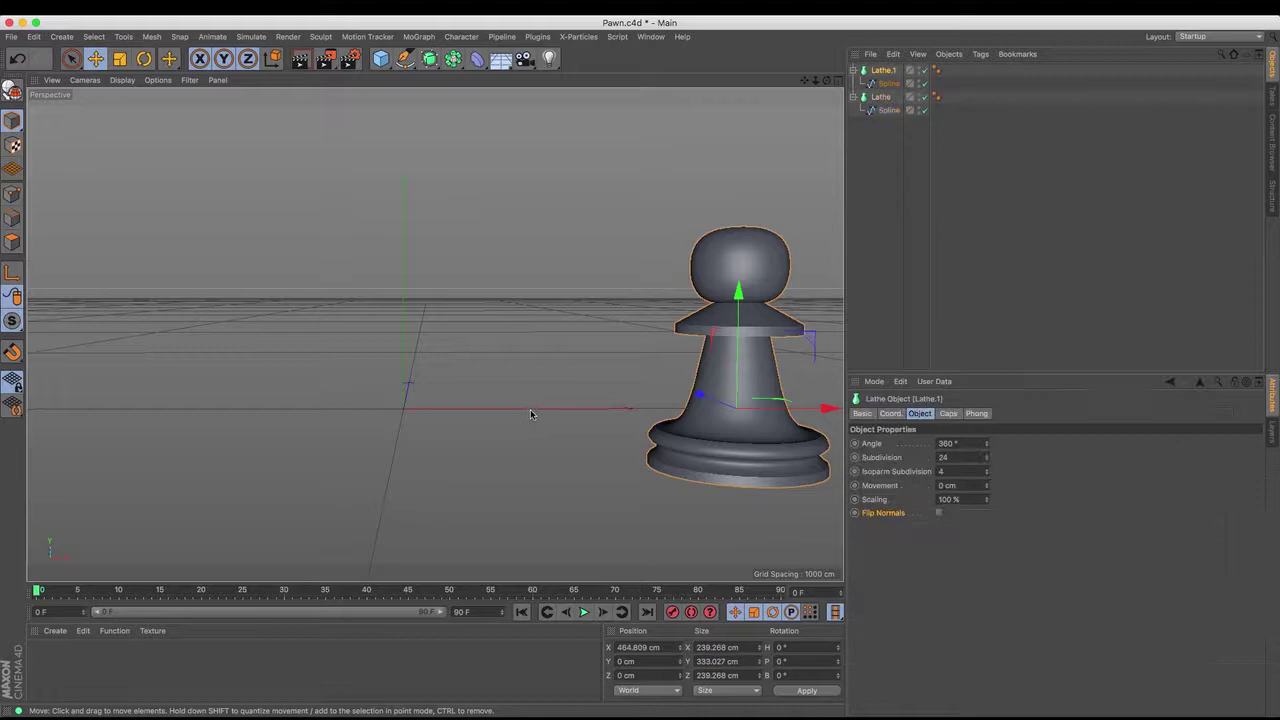
left_click_drag(810, 426, 496, 428)
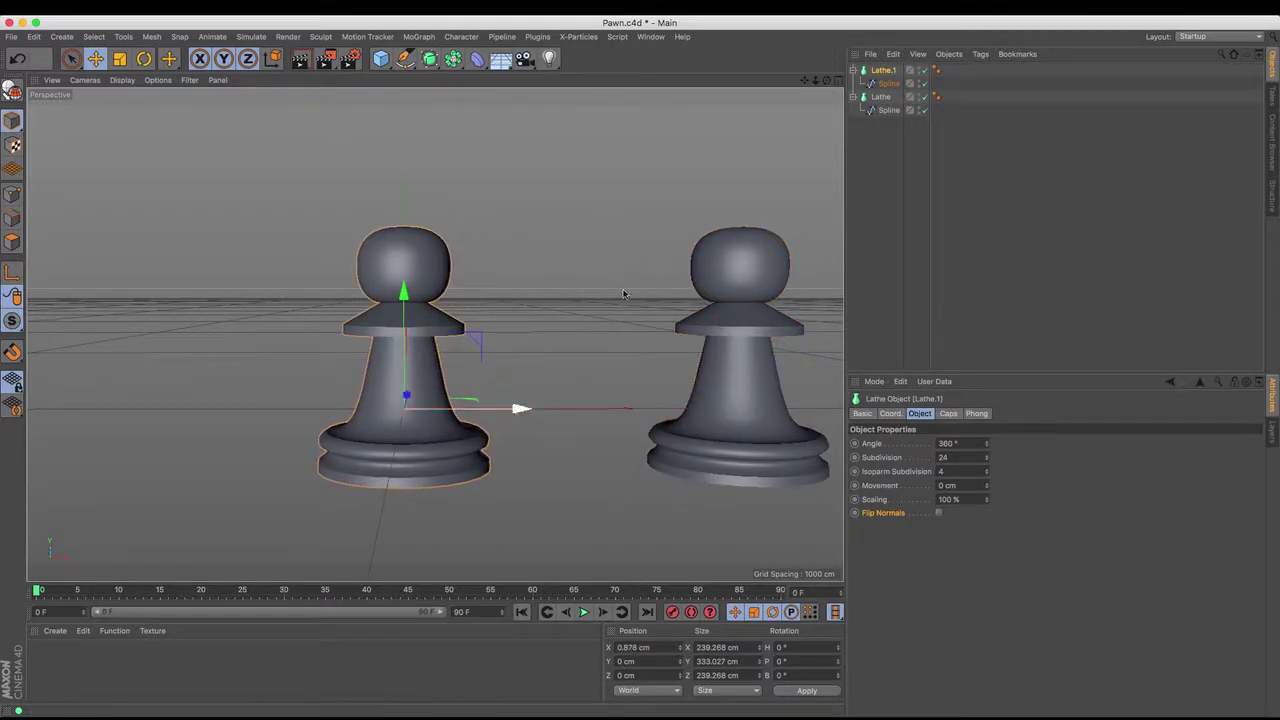
Rename the original lathe object 'Pawn' and the copy 'Rook'
double_click(882, 97)
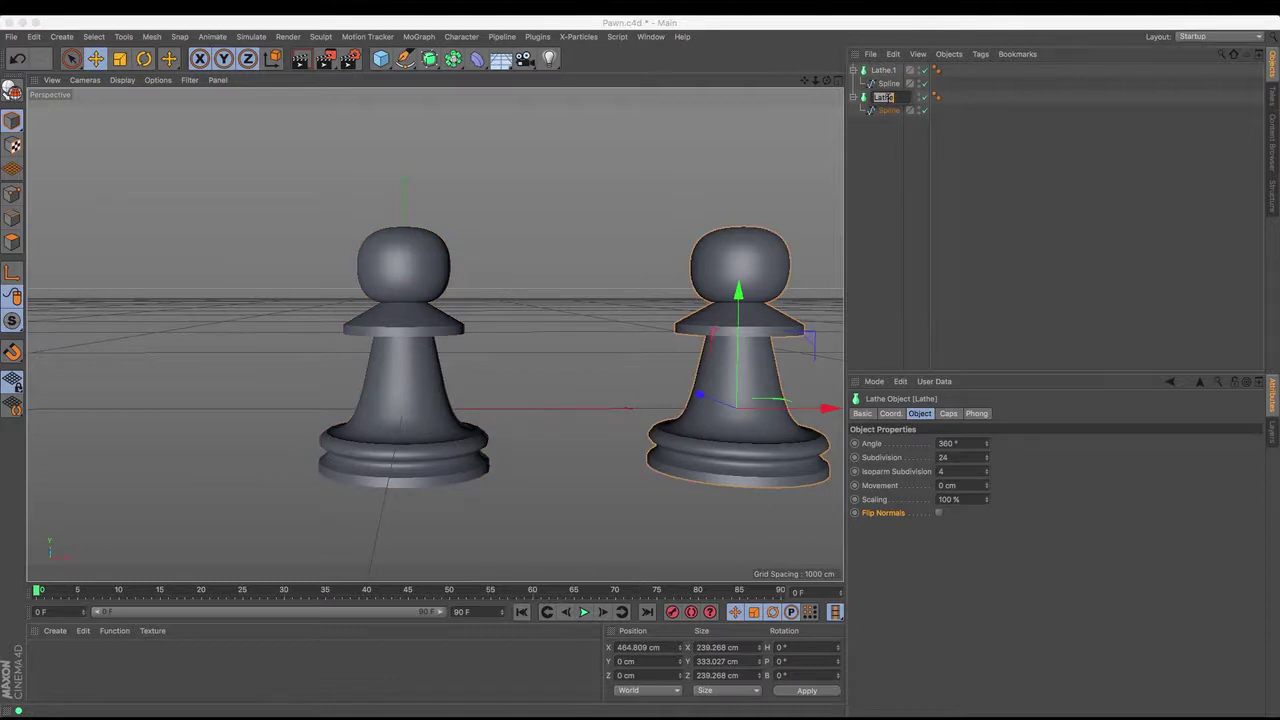
type("Paw")
key("Escape")
double_click(885, 71)
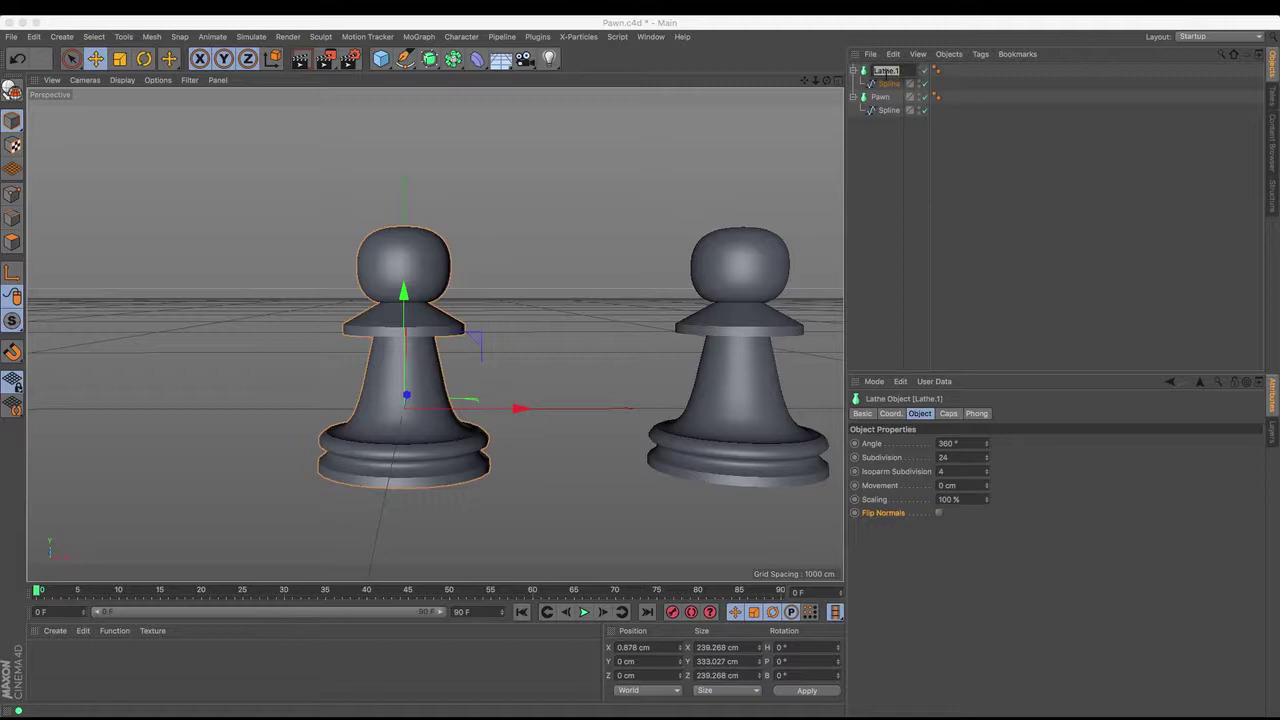
type("Rook")
key("Return")
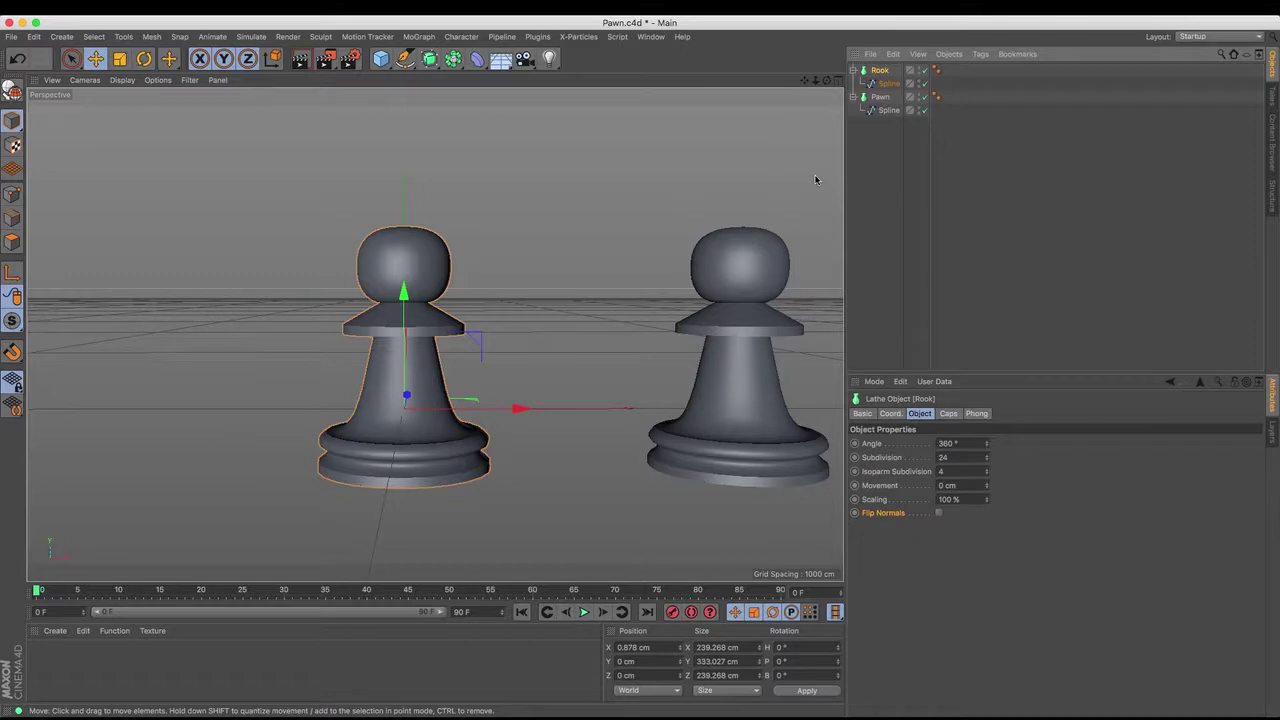
left_click(890, 85)
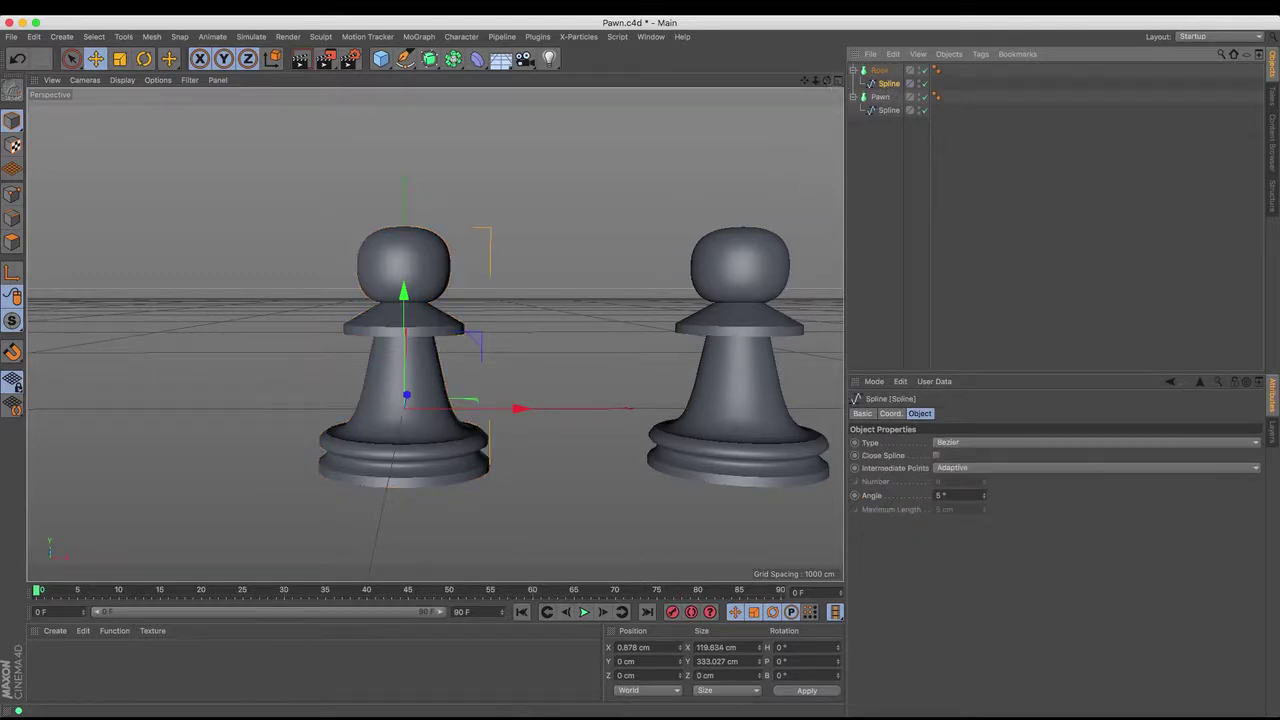
left_click_drag(826, 80, 434, 334)
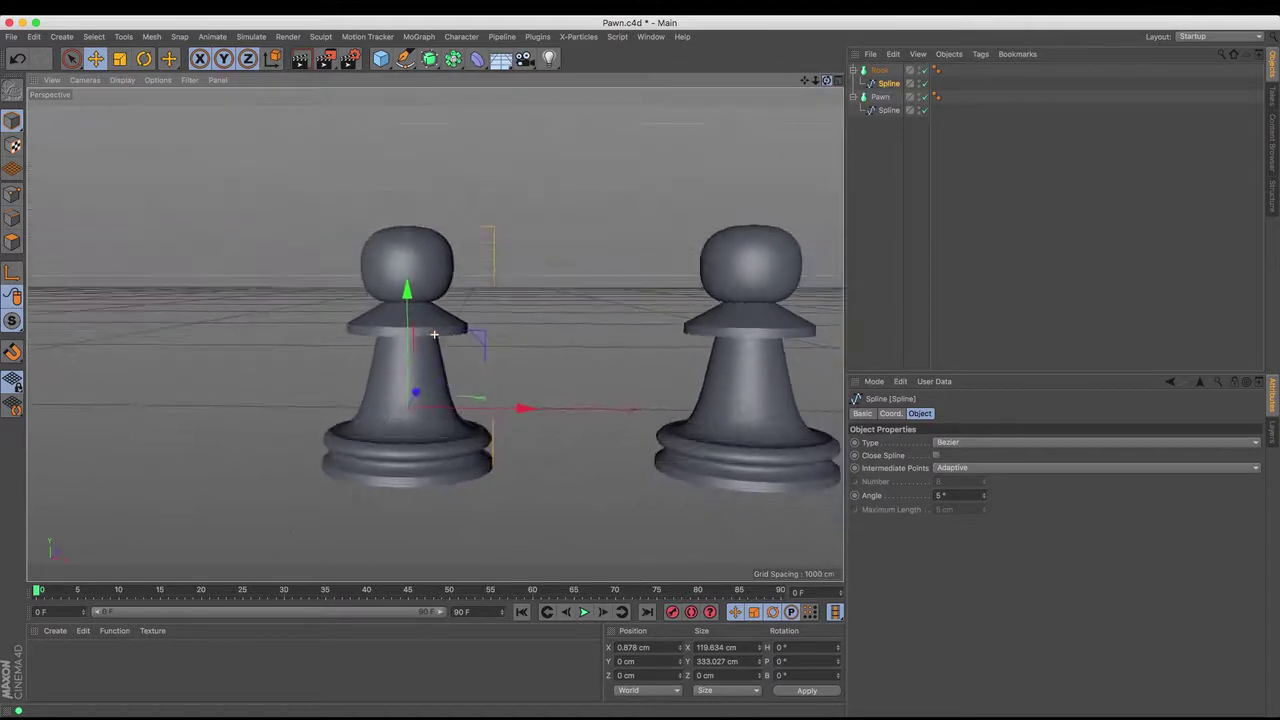
key("F4")
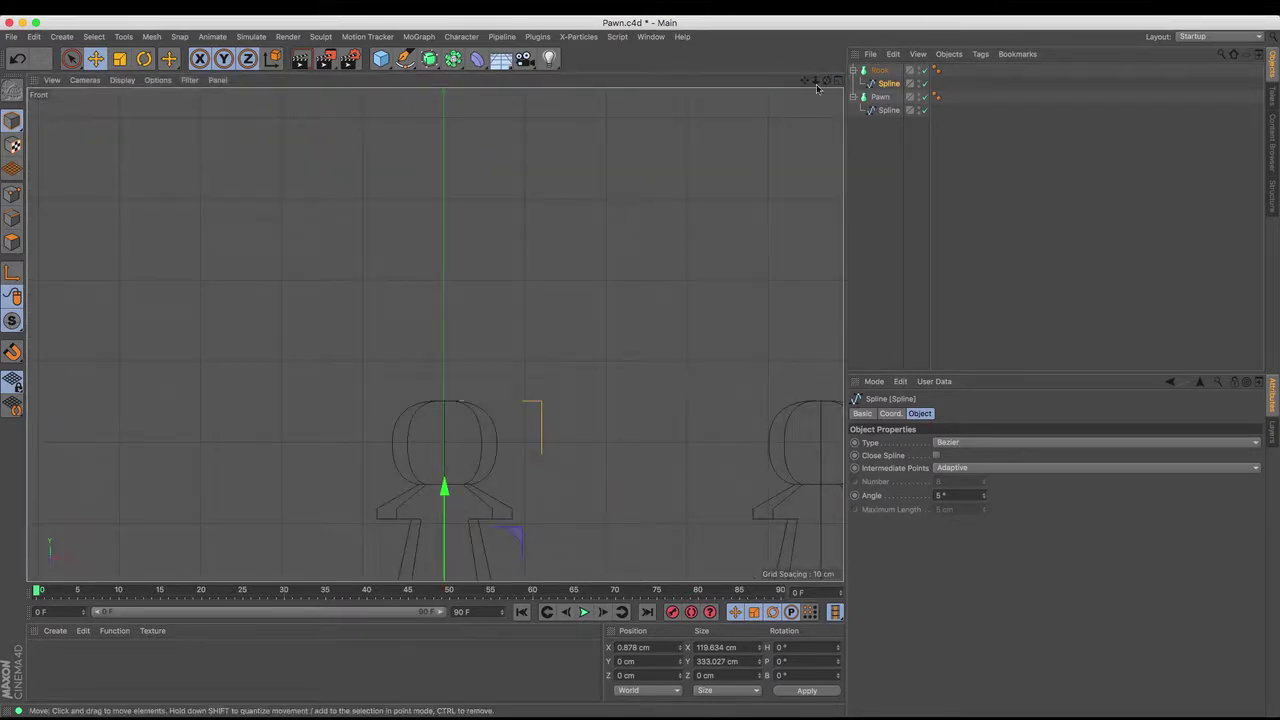
left_click_drag(816, 82, 710, 15)
middle_click_drag(434, 334, 494, 326, "alt")
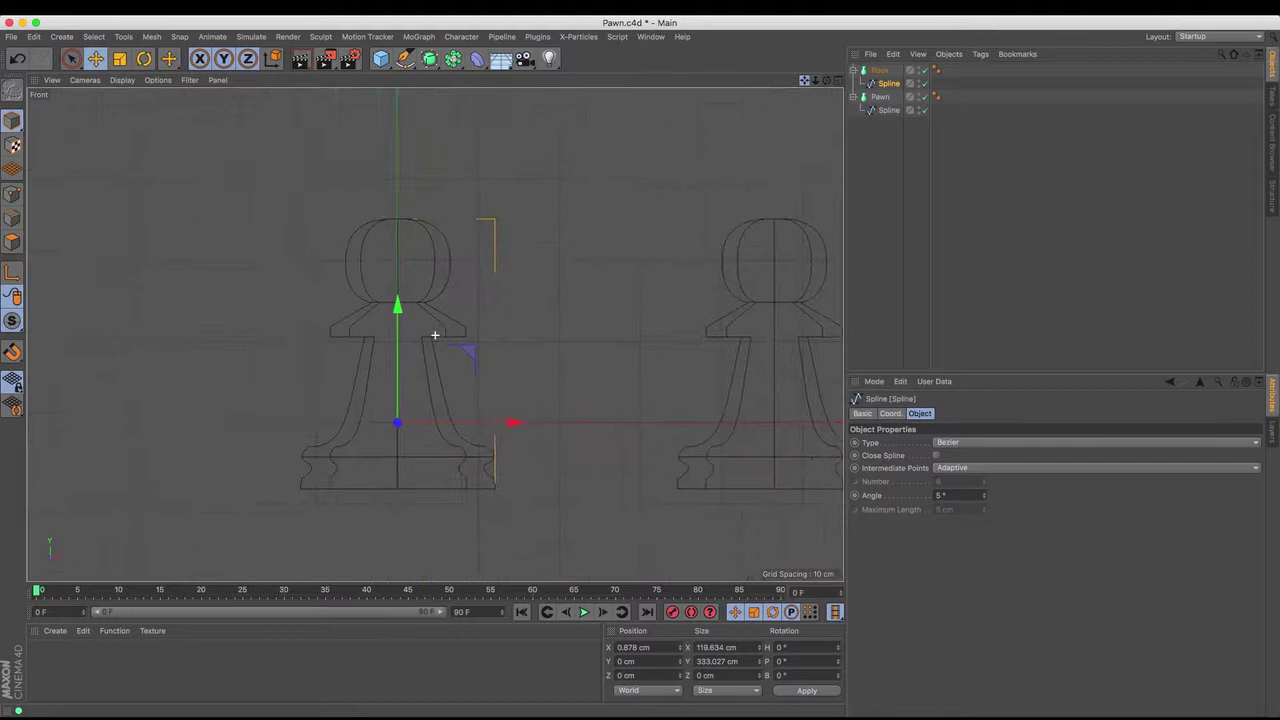
left_click(10, 195)
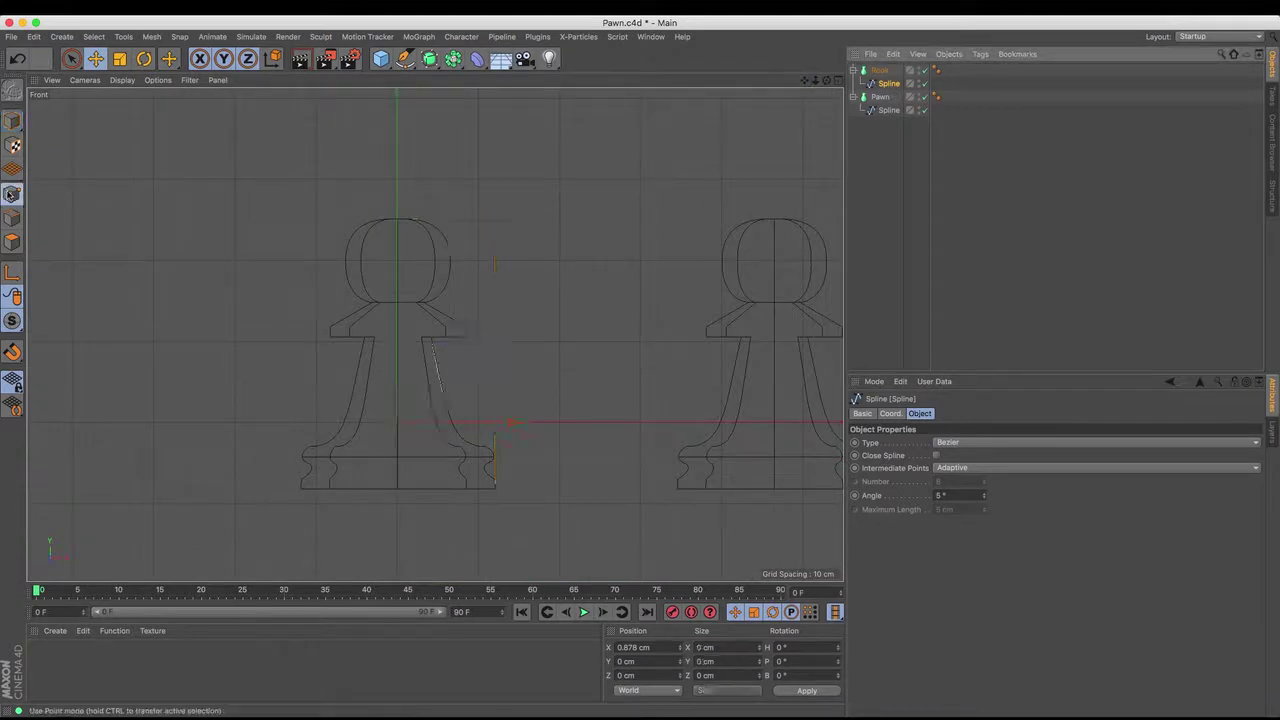
left_click(70, 58)
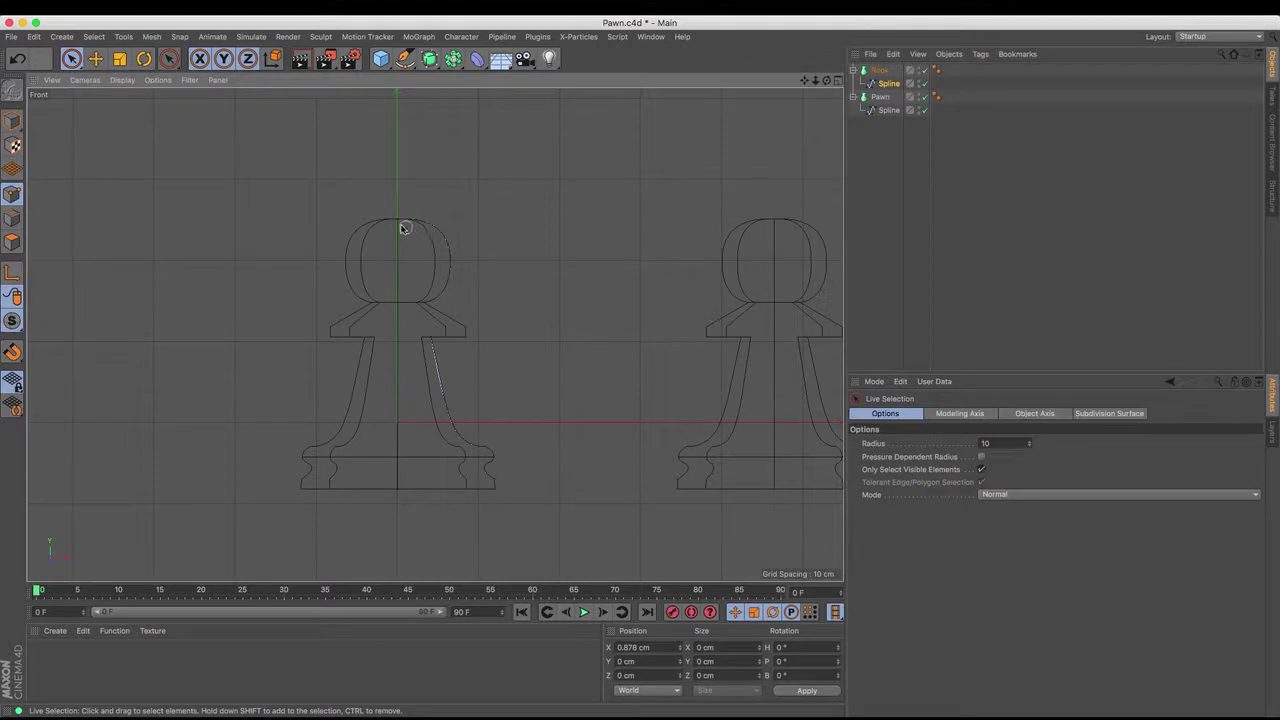
mouse_move(403, 224)
left_mouse_down()
mouse_move(443, 234)
mouse_move(441, 289)
mouse_move(426, 304)
mouse_move(465, 323)
left_mouse_up()
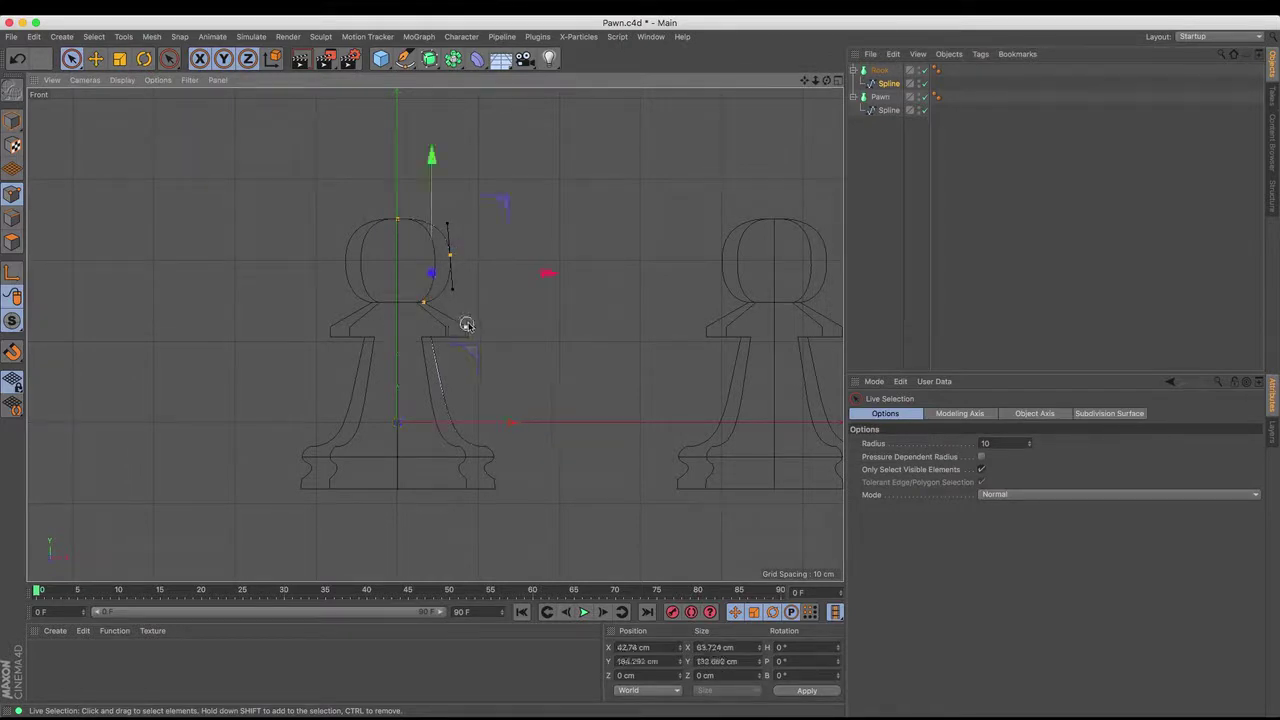
key("Delete")
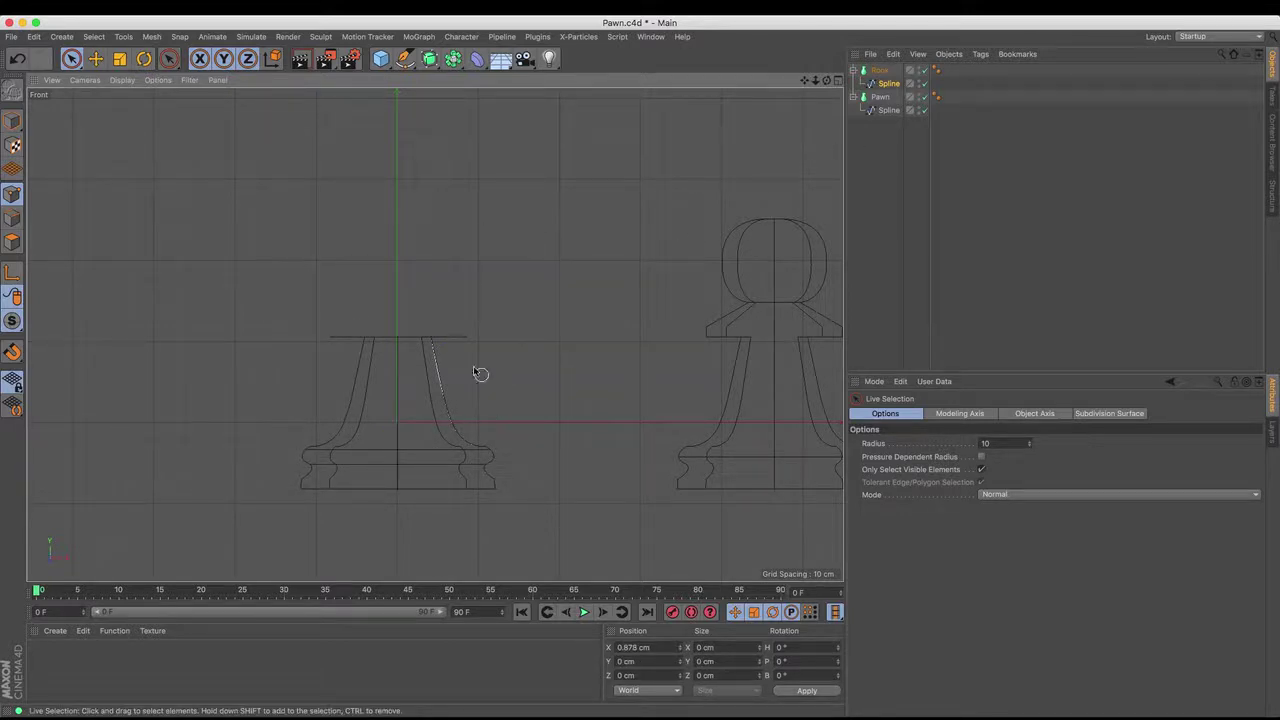
Raise and widen the spline's top point and adjust the lower curve point's height
left_click(432, 339)
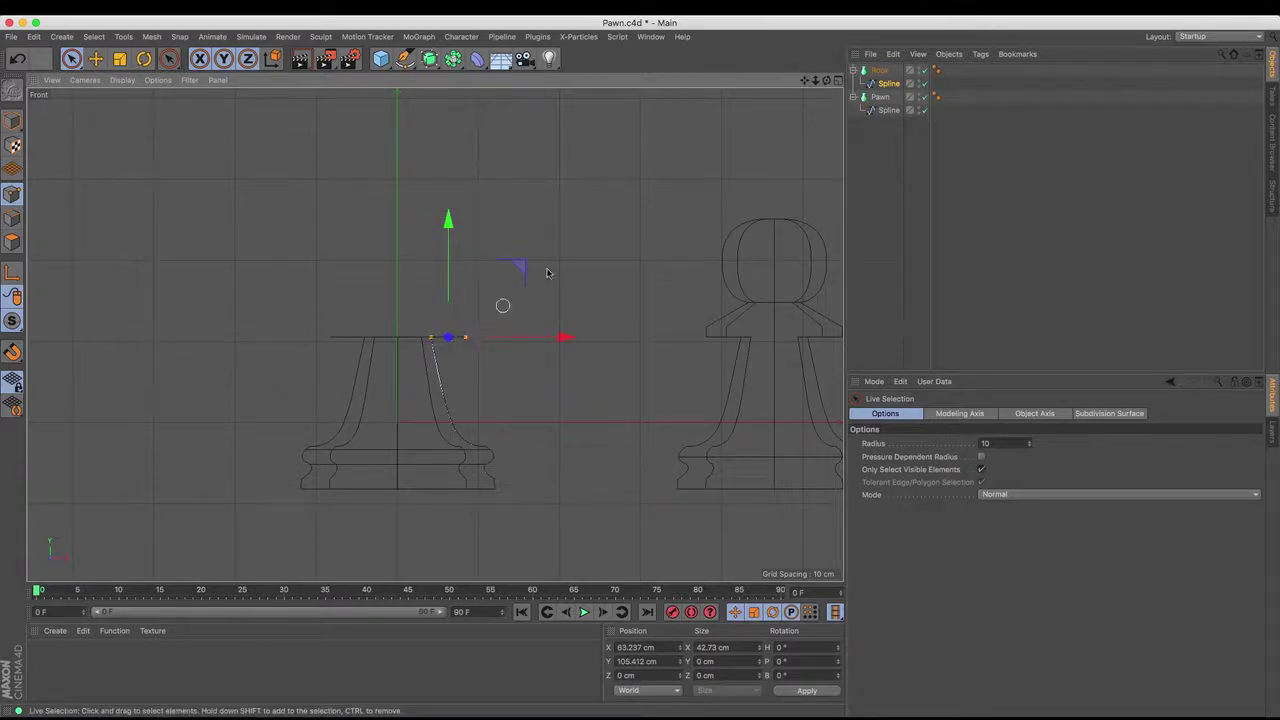
left_click_drag(447, 220, 461, 121)
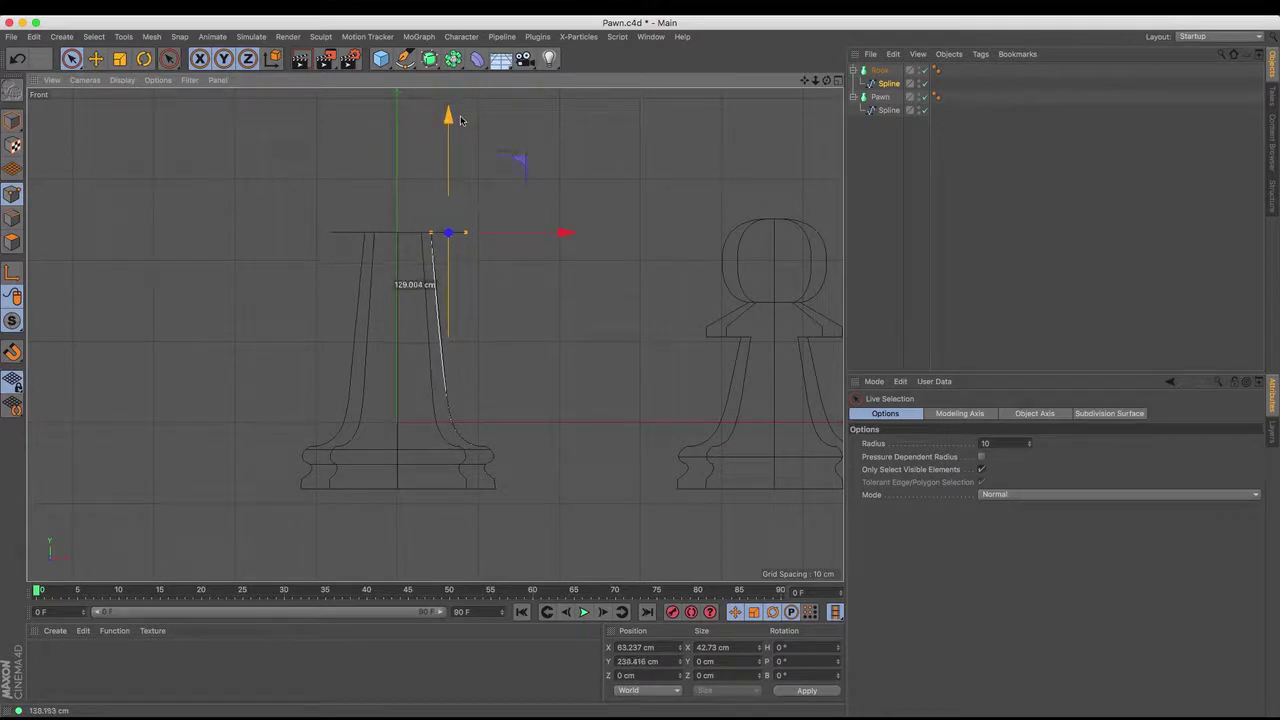
left_click(472, 260)
left_click(431, 234)
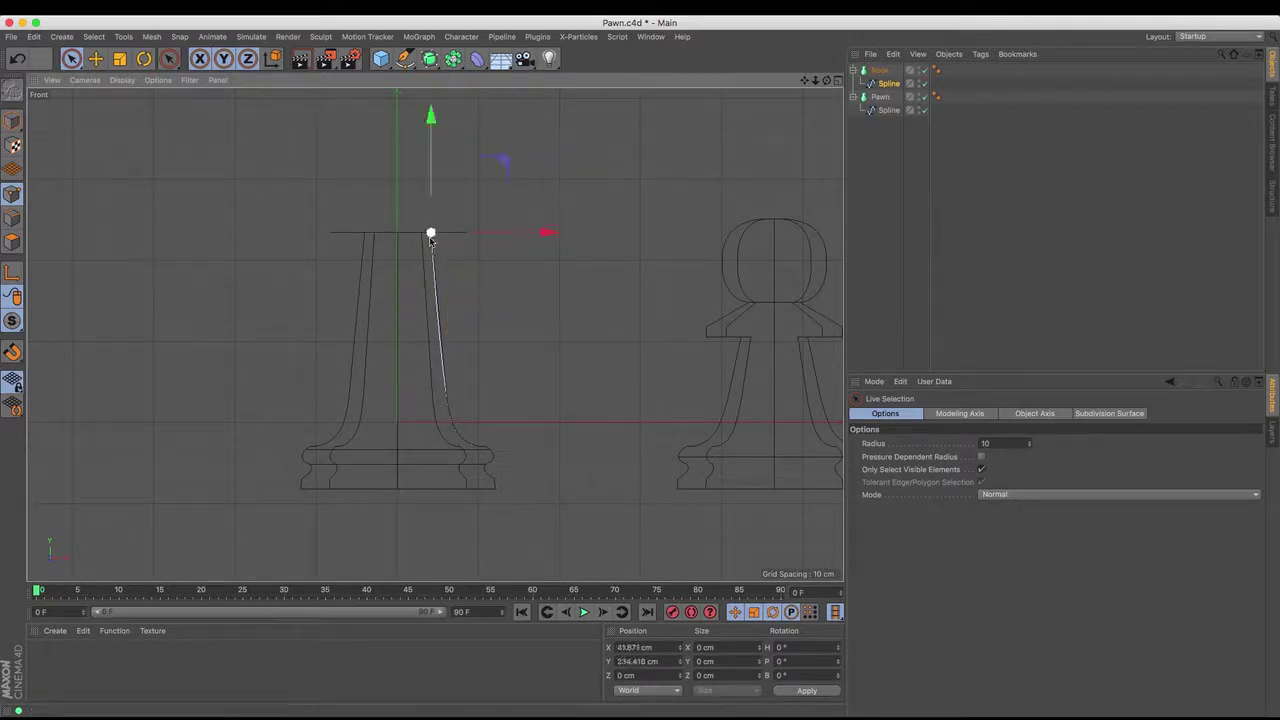
left_click_drag(547, 234, 560, 234)
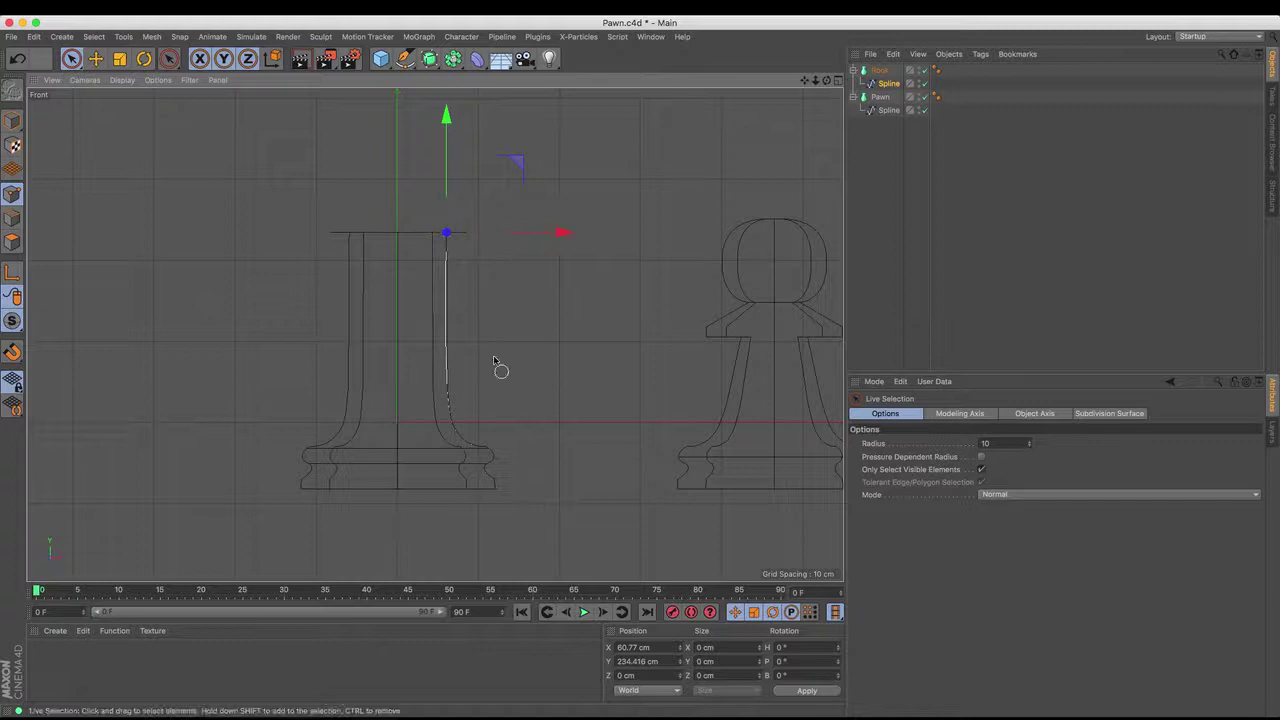
left_click(452, 419)
left_click_drag(451, 300, 457, 293)
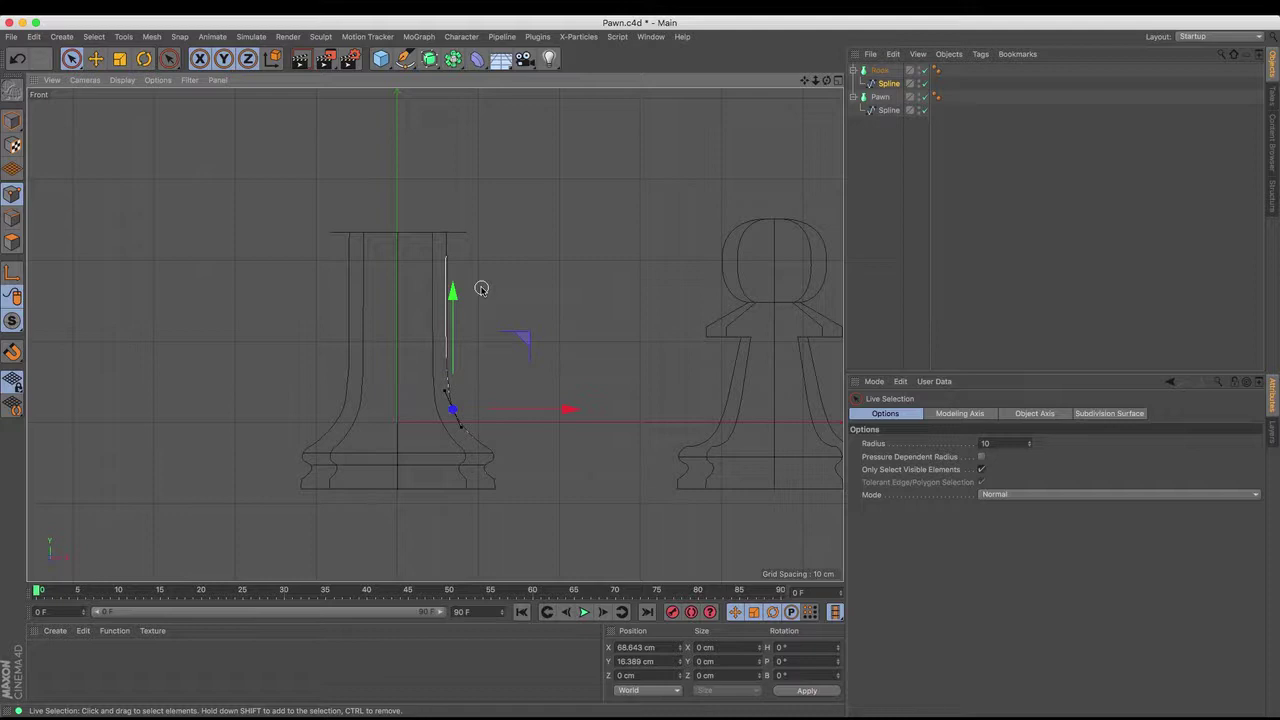
left_click(926, 72)
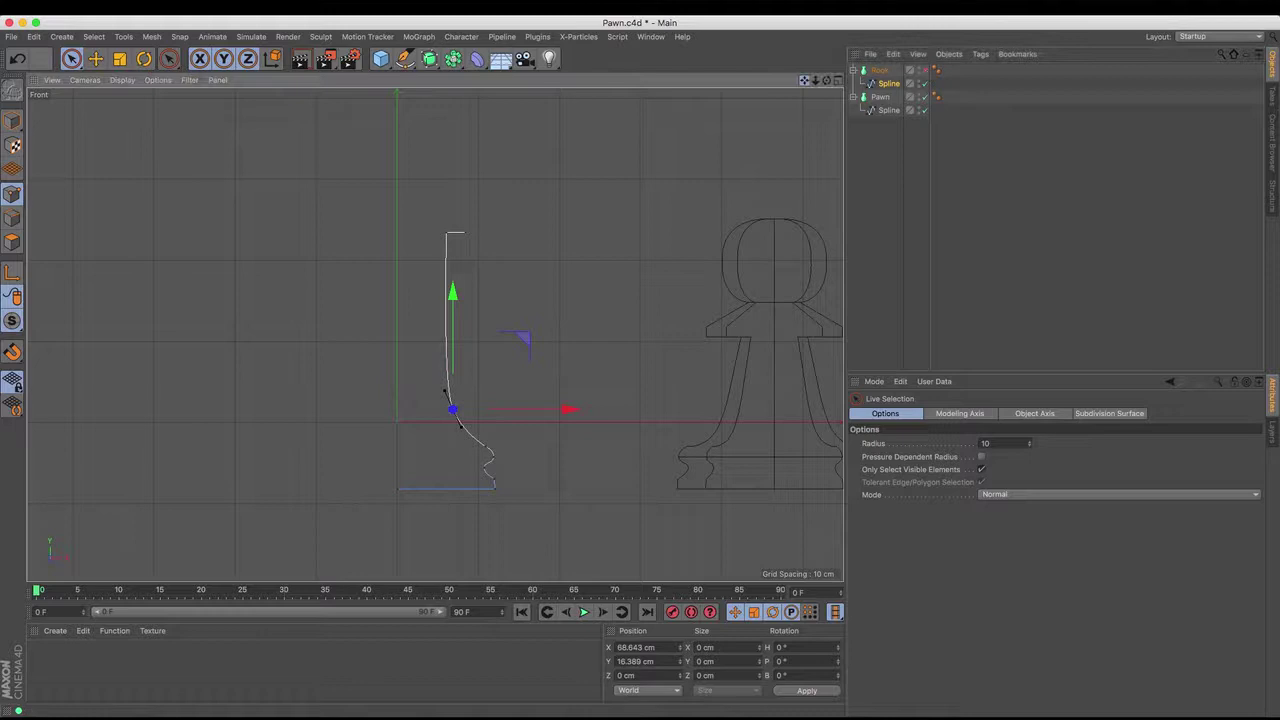
key("h")
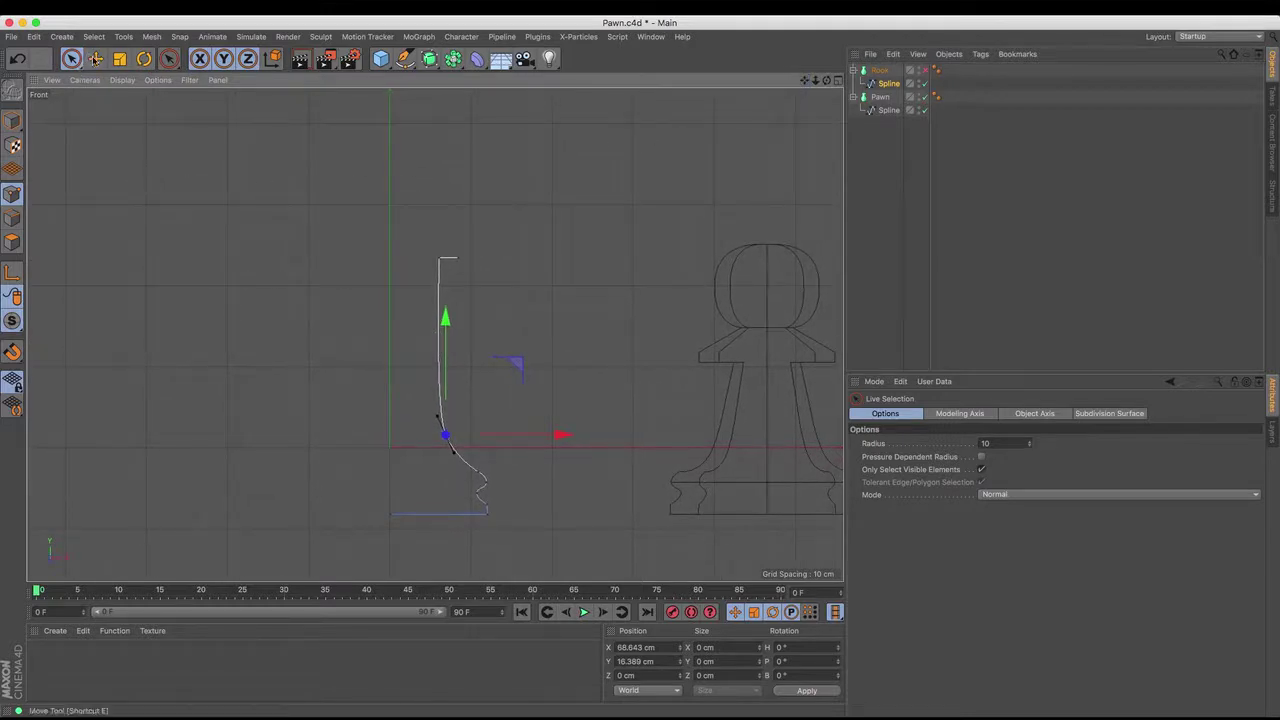
left_click(95, 58)
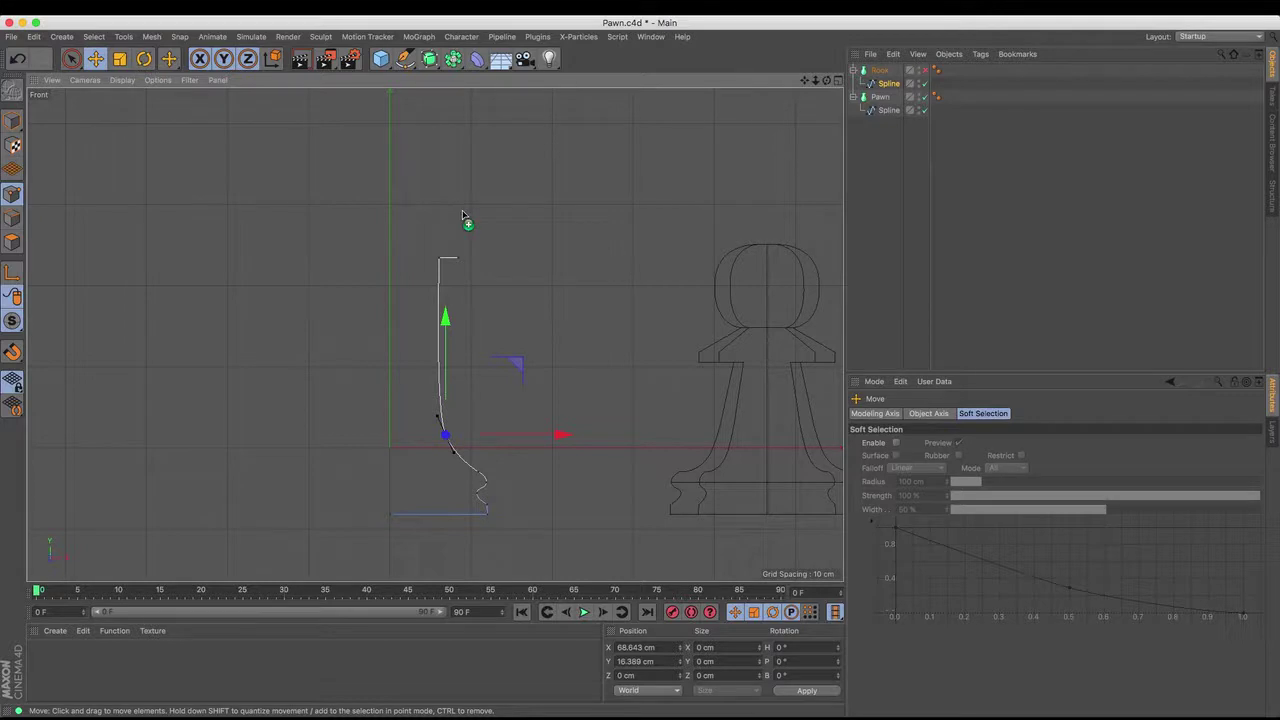
left_click(463, 215, "ctrl")
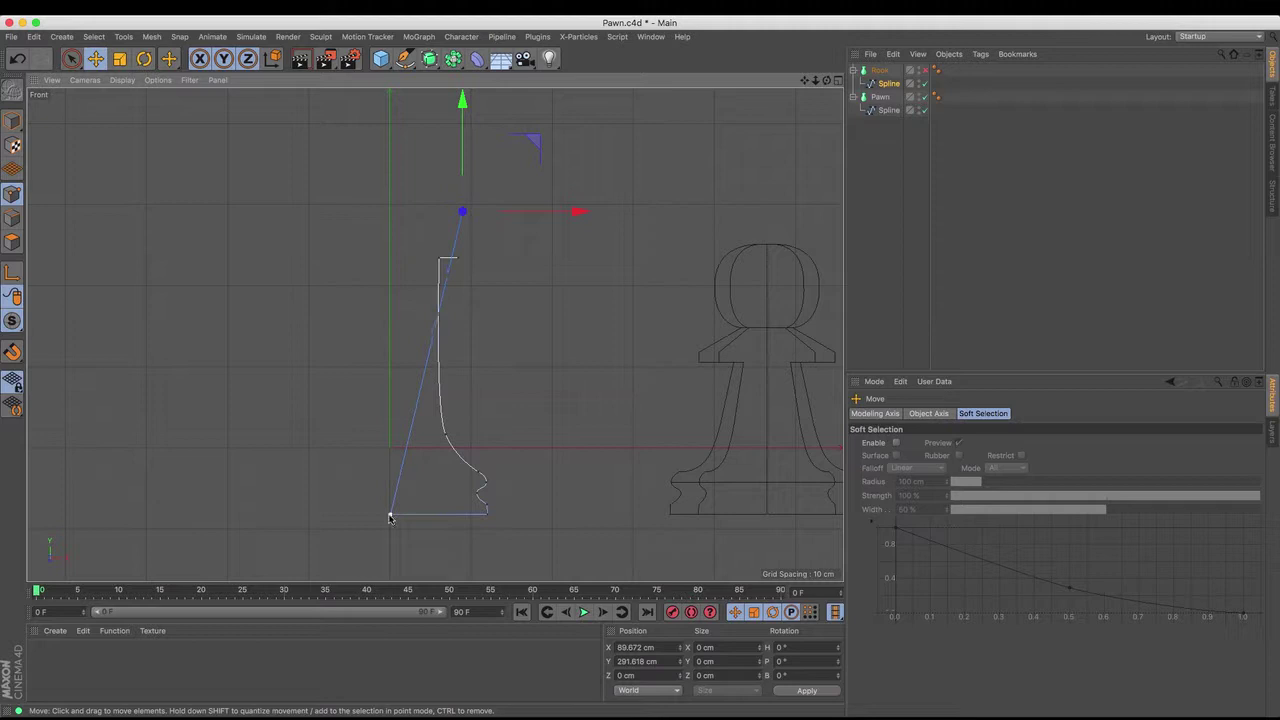
key("ctrl+z")
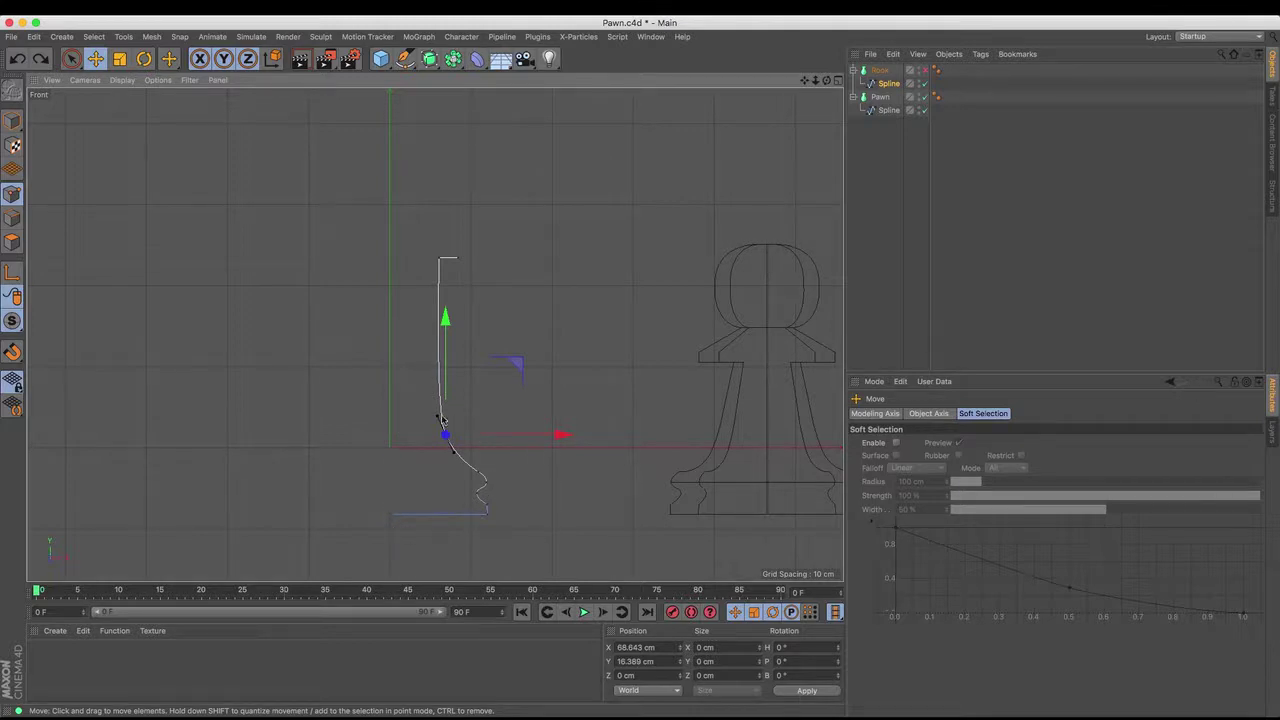
Reverse the point order of the rook spline with Mesh > Spline > Reverse Sequence
left_click(151, 37)
mouse_move(165, 122)
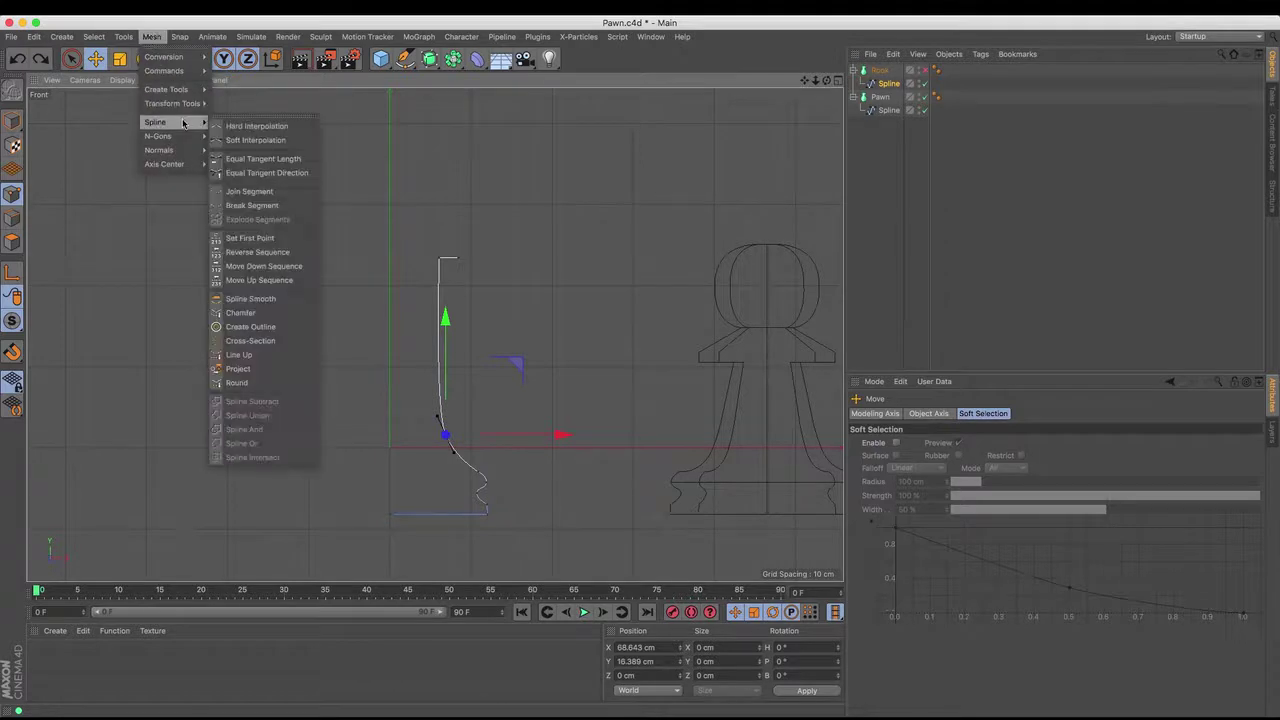
left_click(284, 253)
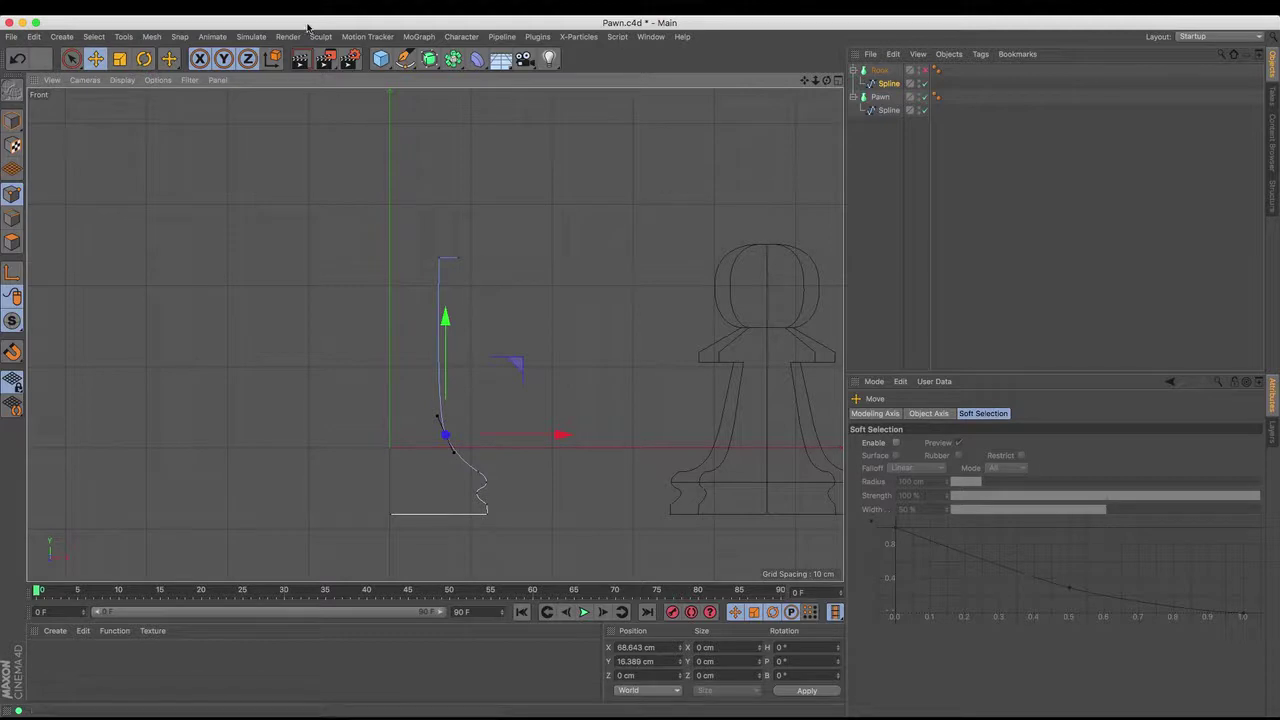
Shift the top points right, then pull the top point onto the centre axis for a flat top
left_click(456, 237)
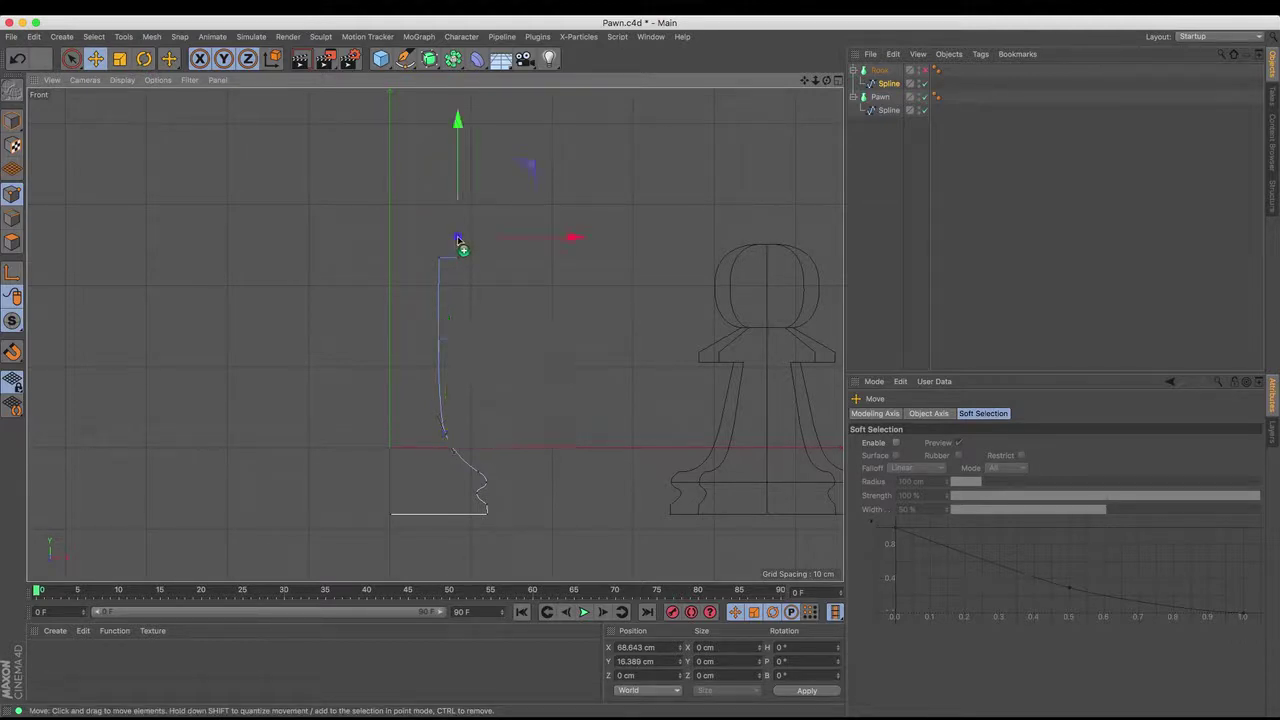
left_click(71, 58)
left_click(456, 255, "shift")
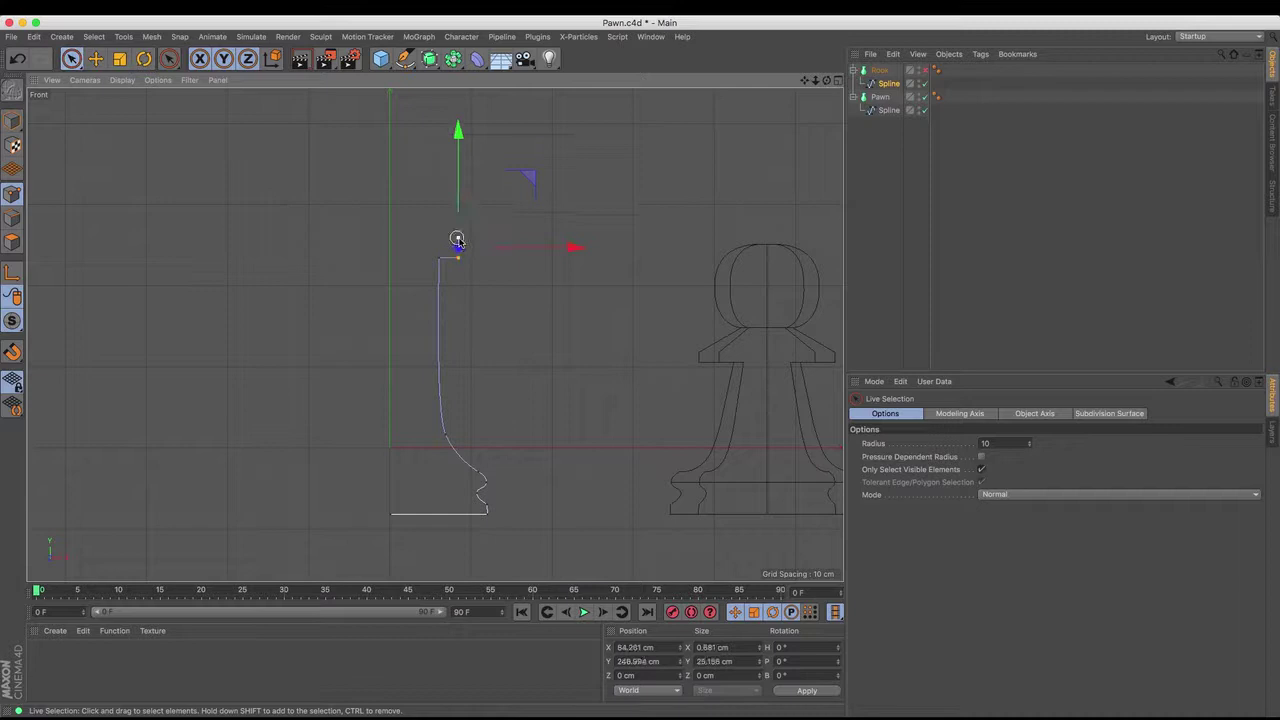
left_click_drag(559, 252, 589, 252)
left_click(472, 304)
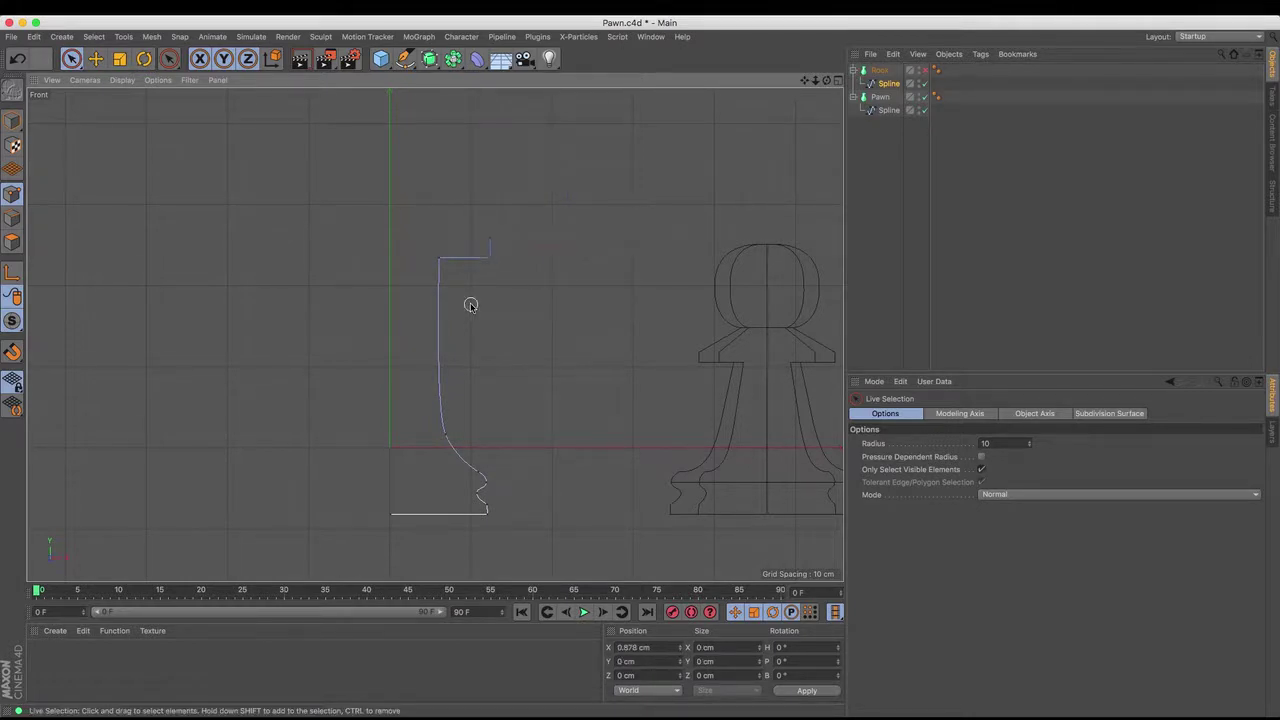
left_click(438, 257)
left_click_drag(565, 260, 592, 261)
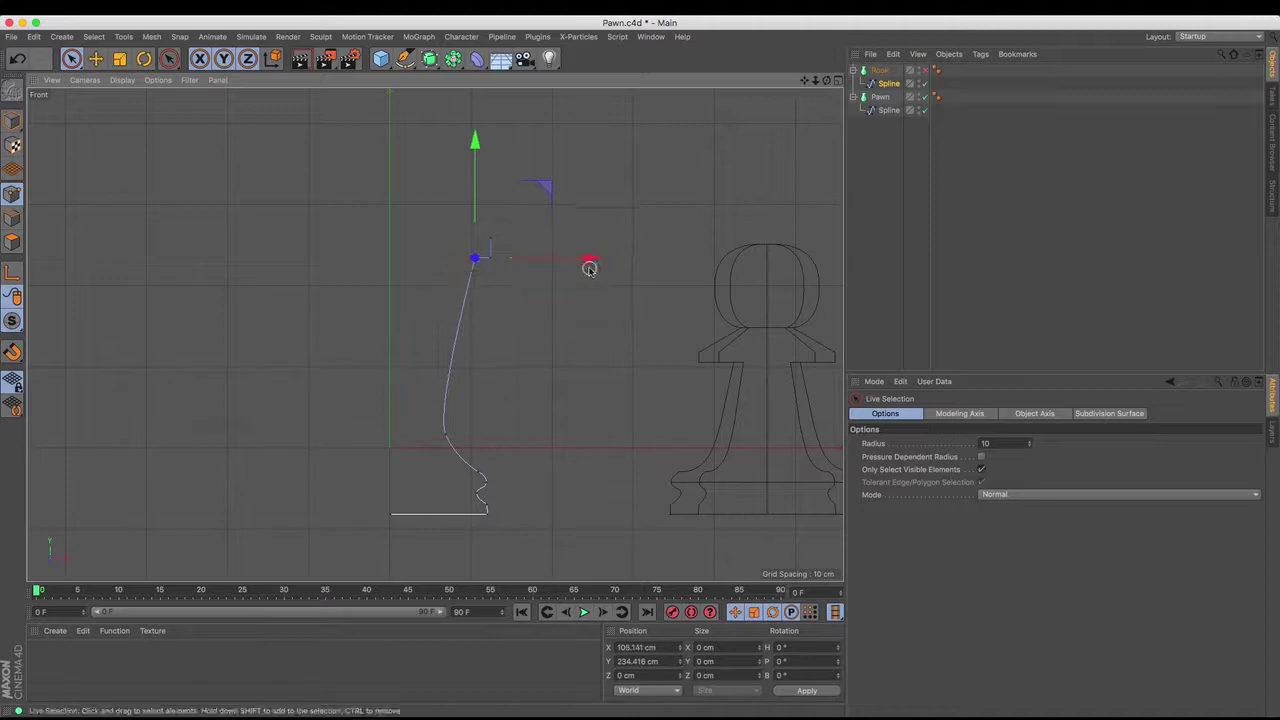
left_click(95, 58)
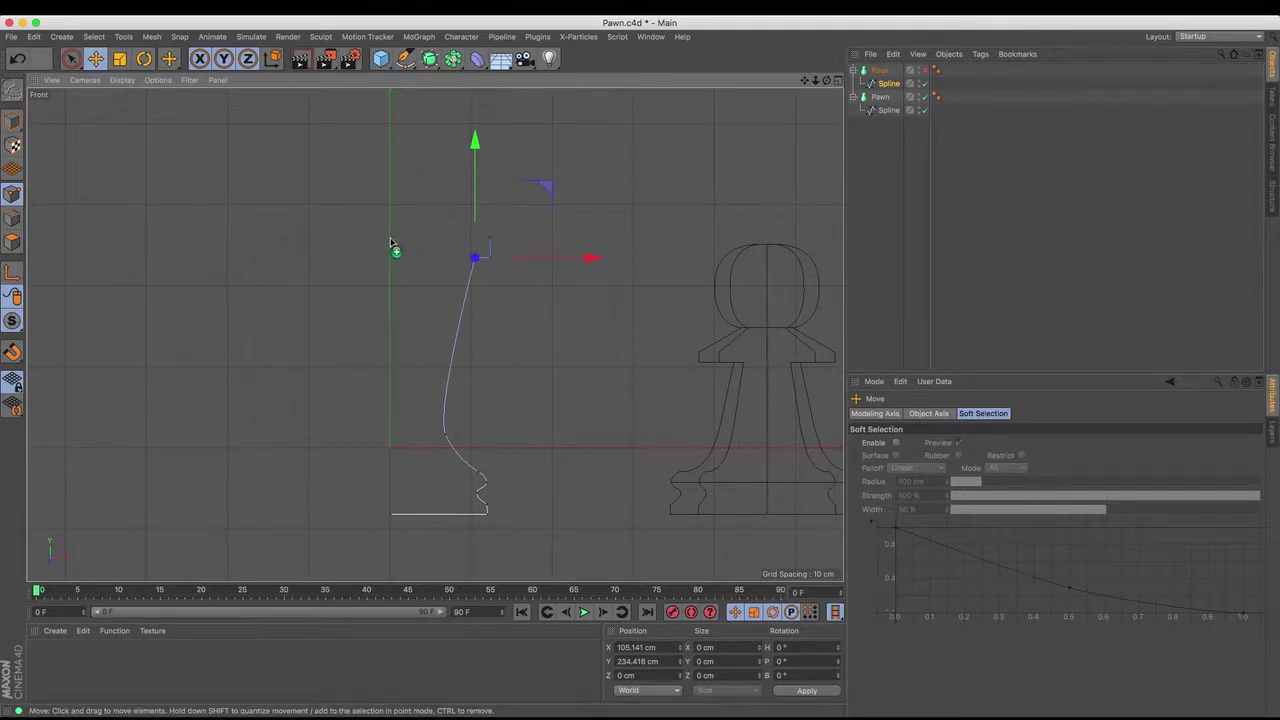
left_click_drag(475, 258, 391, 238)
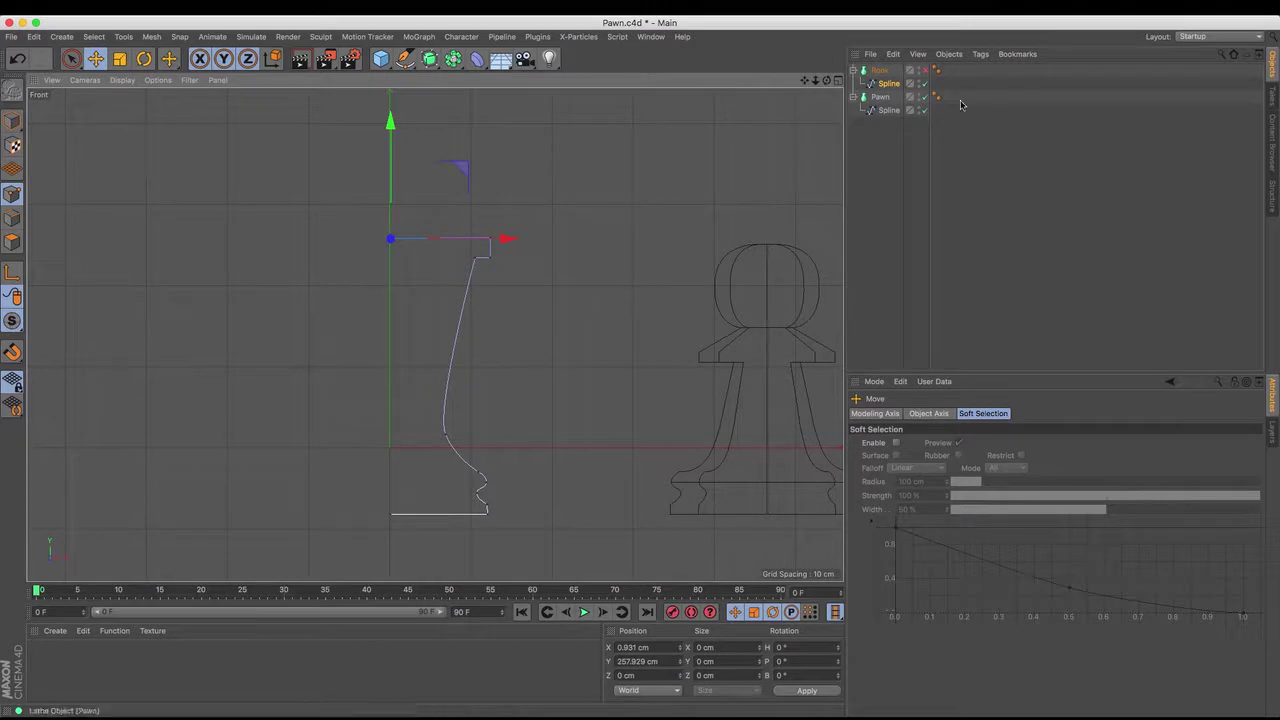
Re-enable the Rook lathe and view it in Perspective beside the pawn
left_click(923, 70)
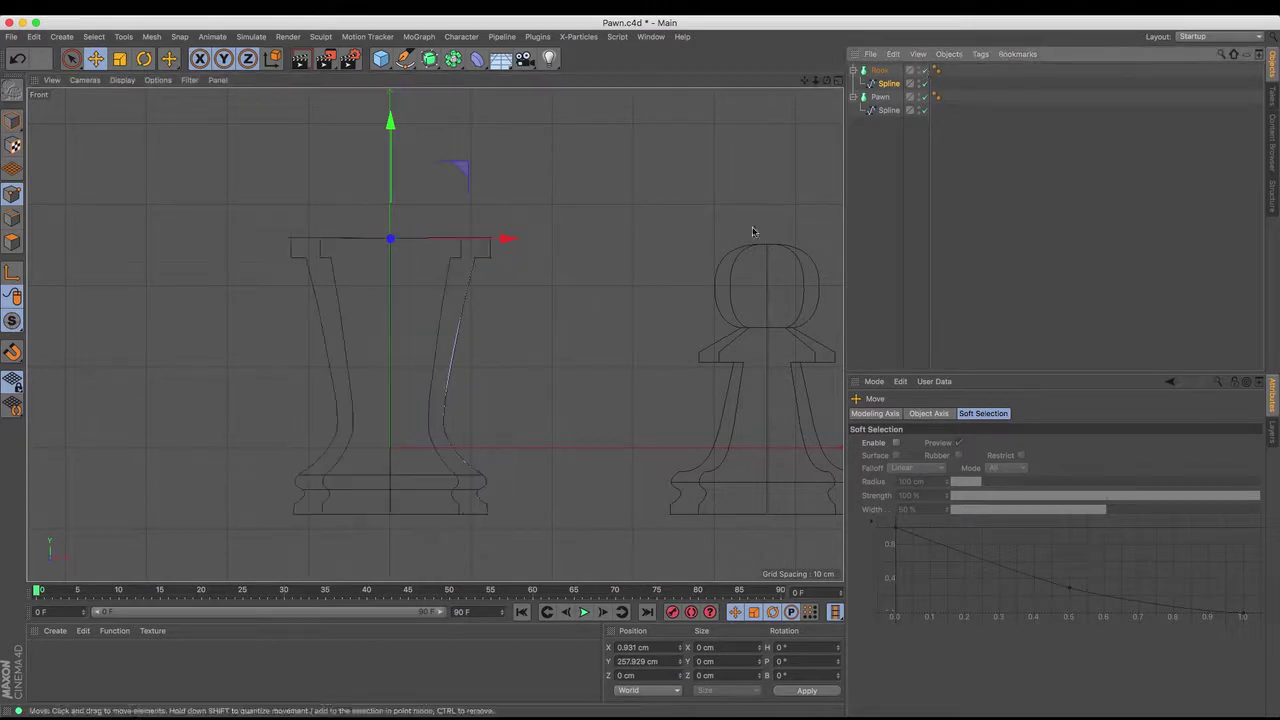
key("F1")
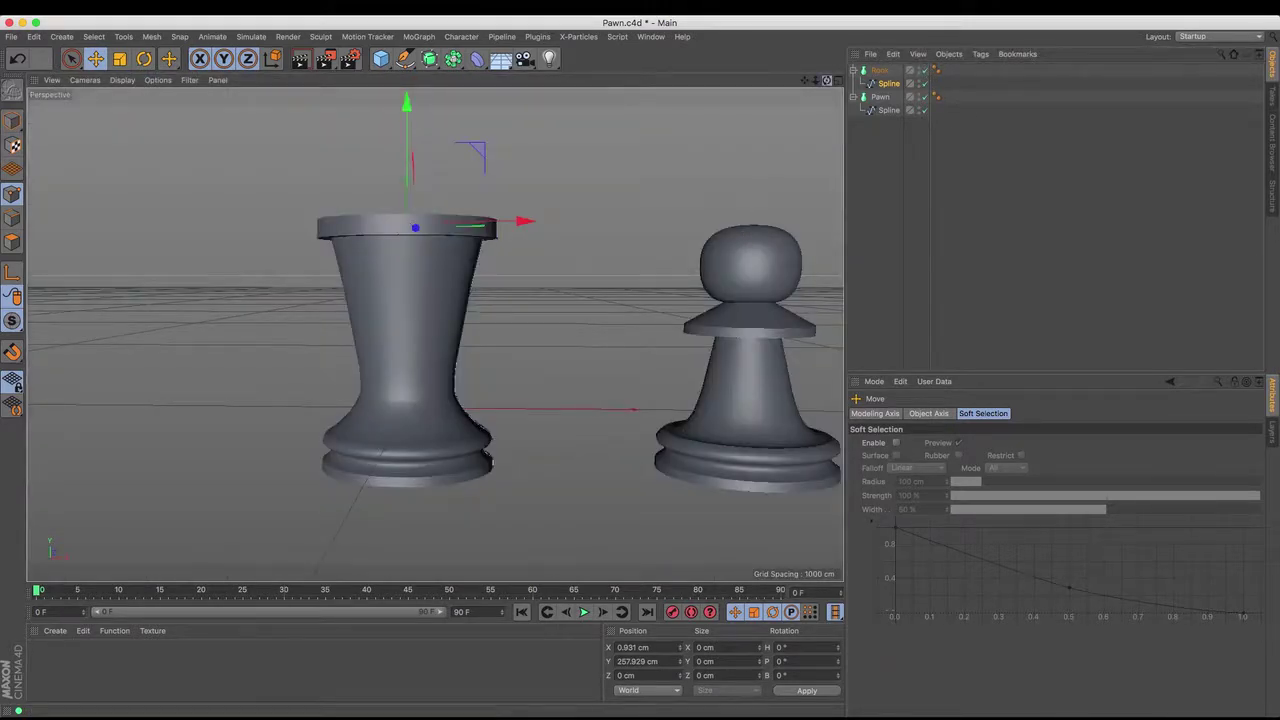
left_click_drag(826, 80, 770, 104)
left_click_drag(434, 334, 431, 334)
Push the rook profile's waist point outward along X to widen the lower body
left_click(70, 60)
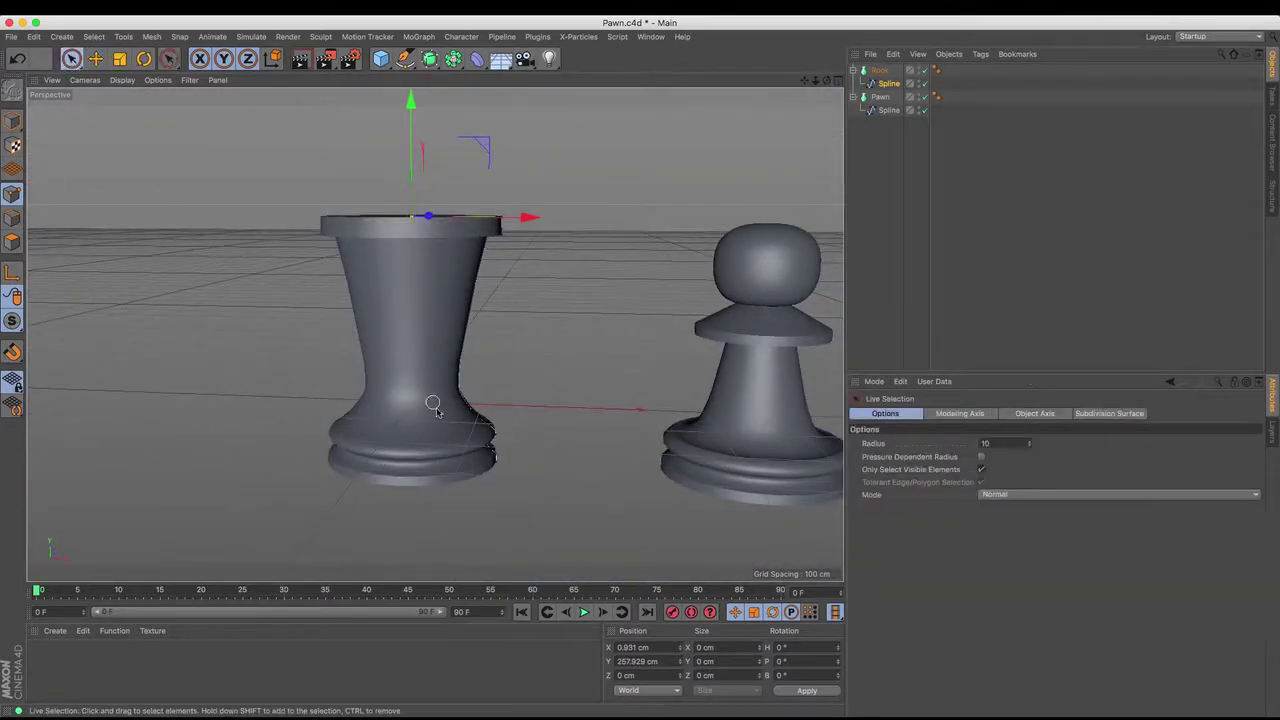
left_click(460, 390)
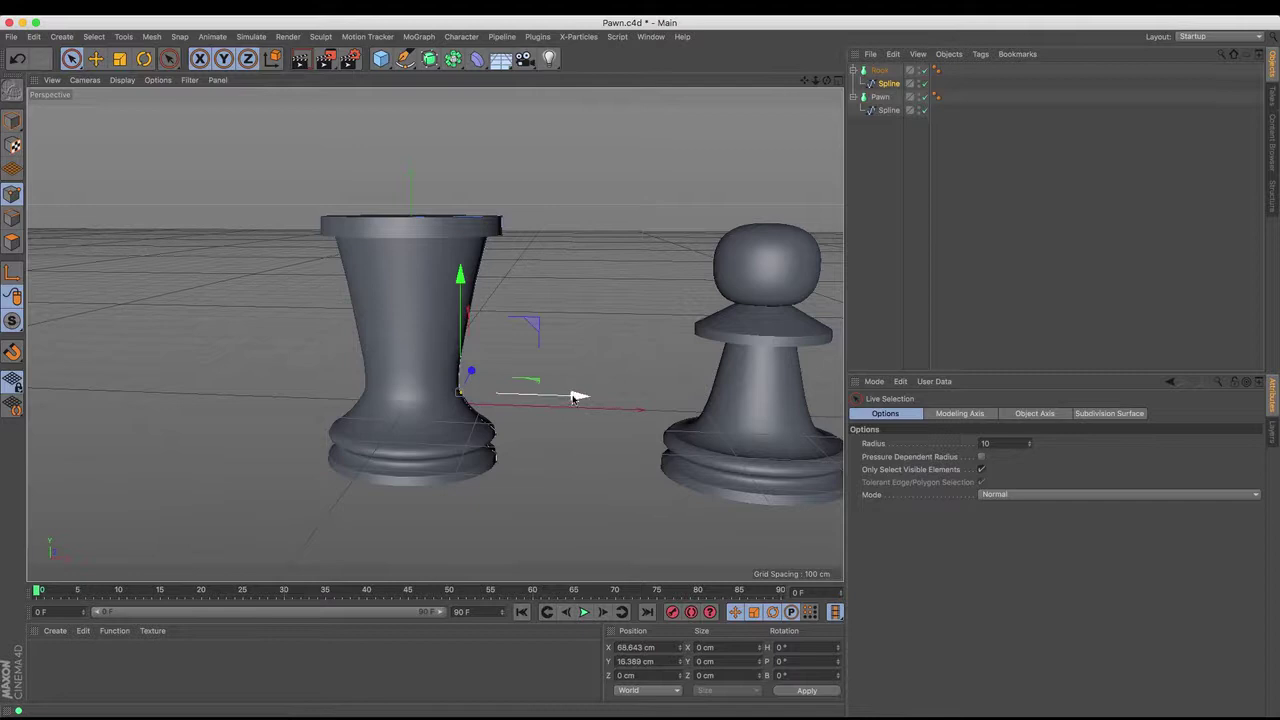
left_click_drag(571, 397, 588, 398)
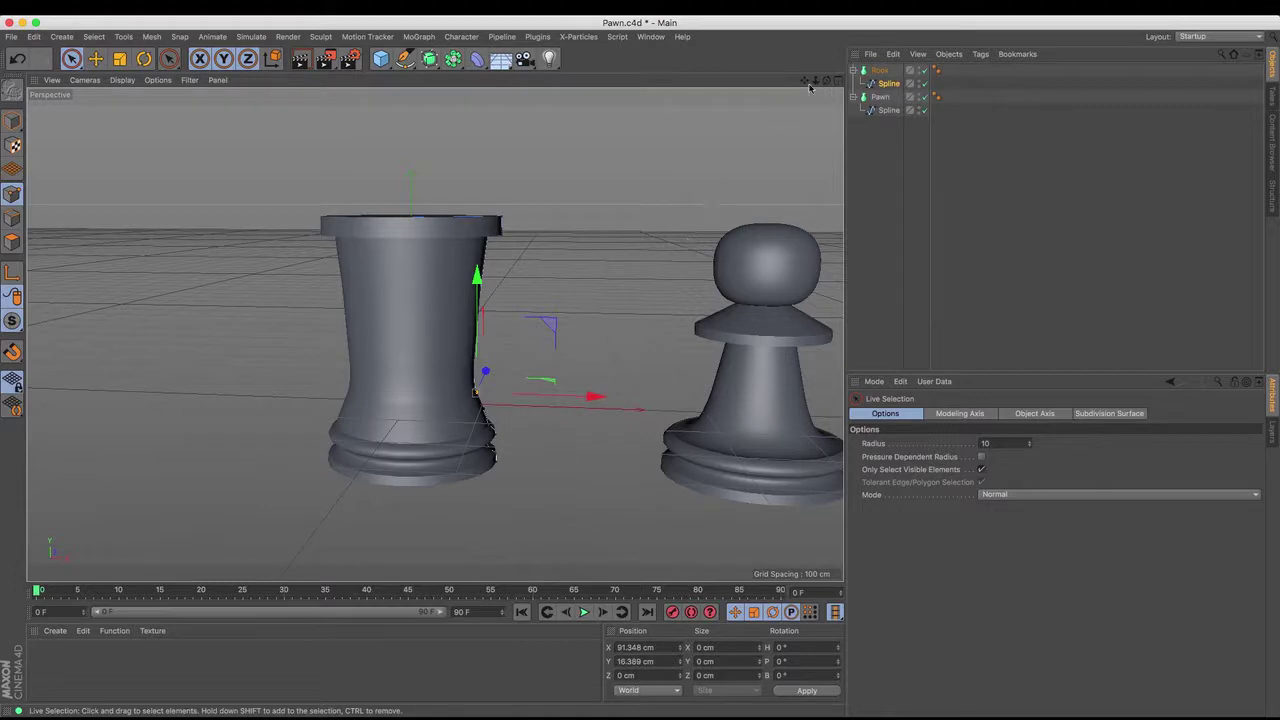
left_click_drag(808, 84, 816, 106)
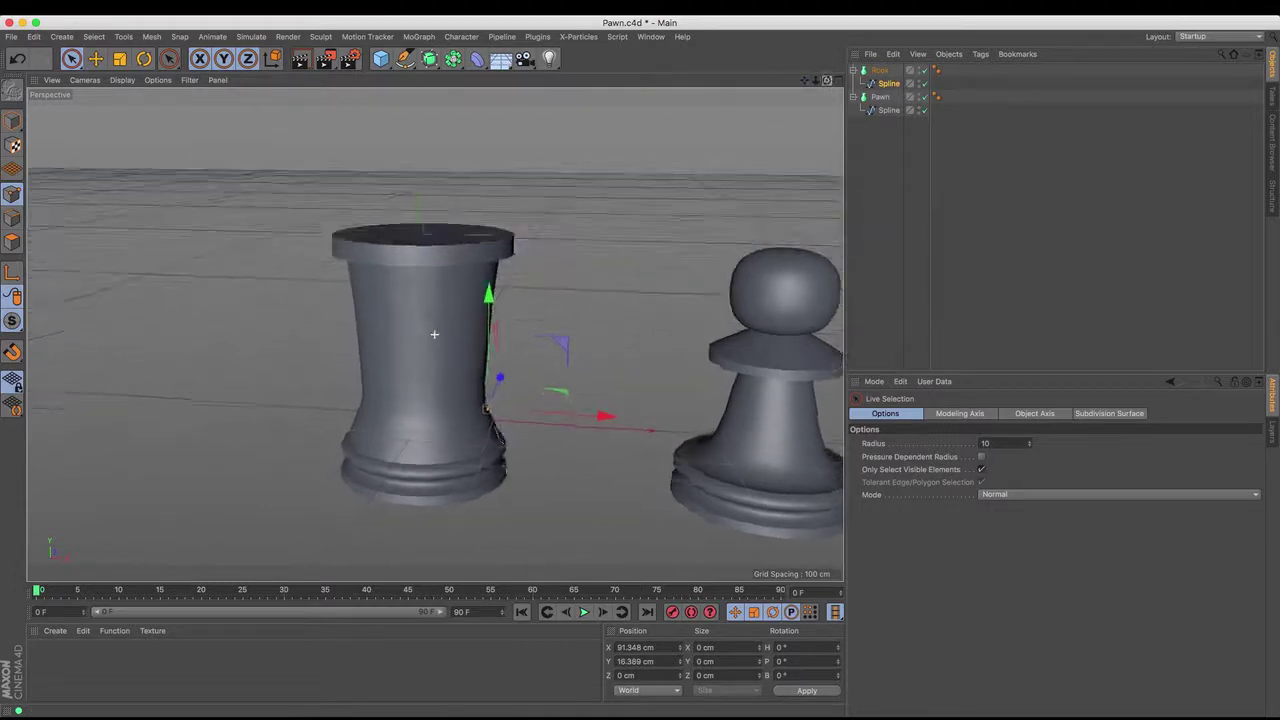
left_click_drag(434, 334, 505, 225, "alt")
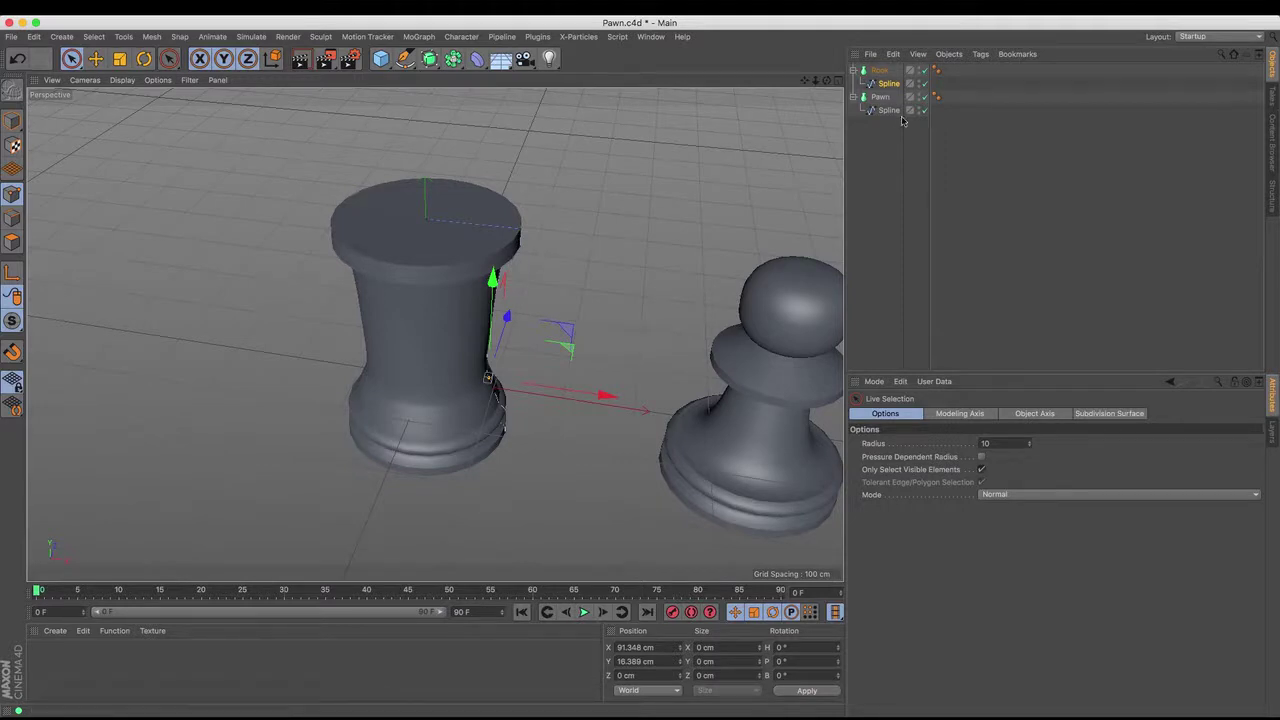
Select the Rook lathe object and make it editable
left_click(880, 72)
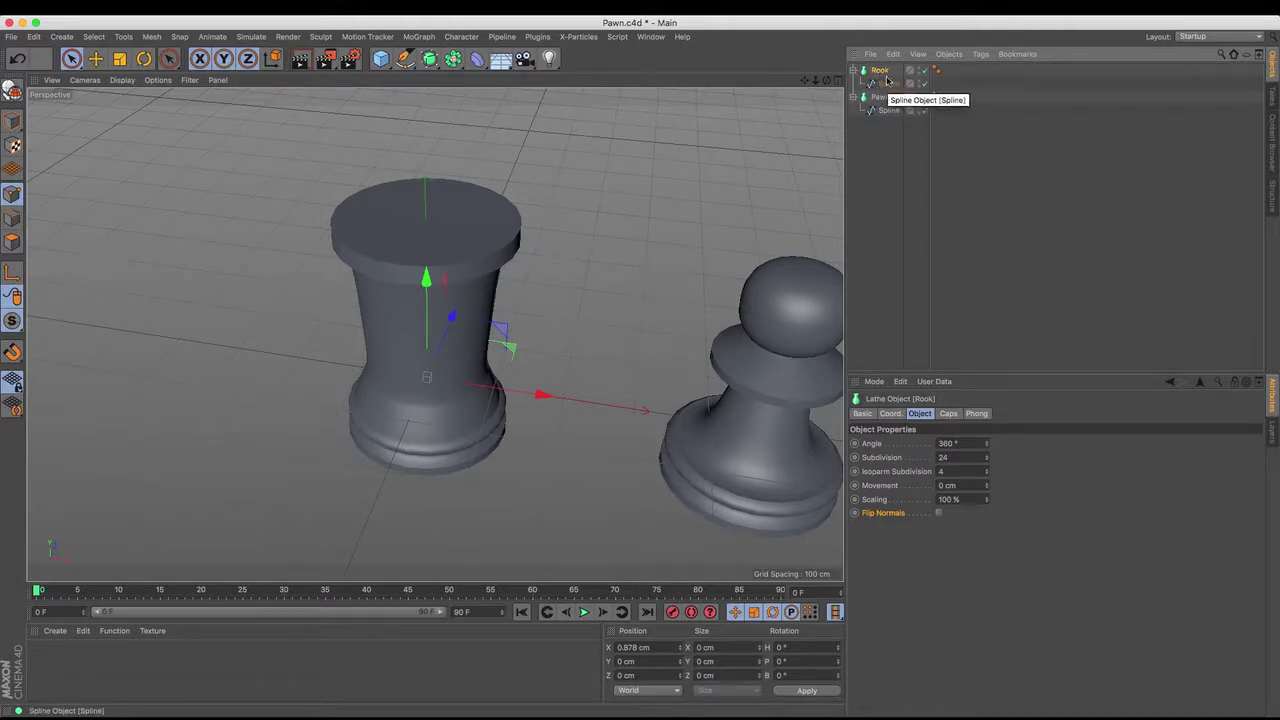
left_click(886, 83)
left_click(881, 72)
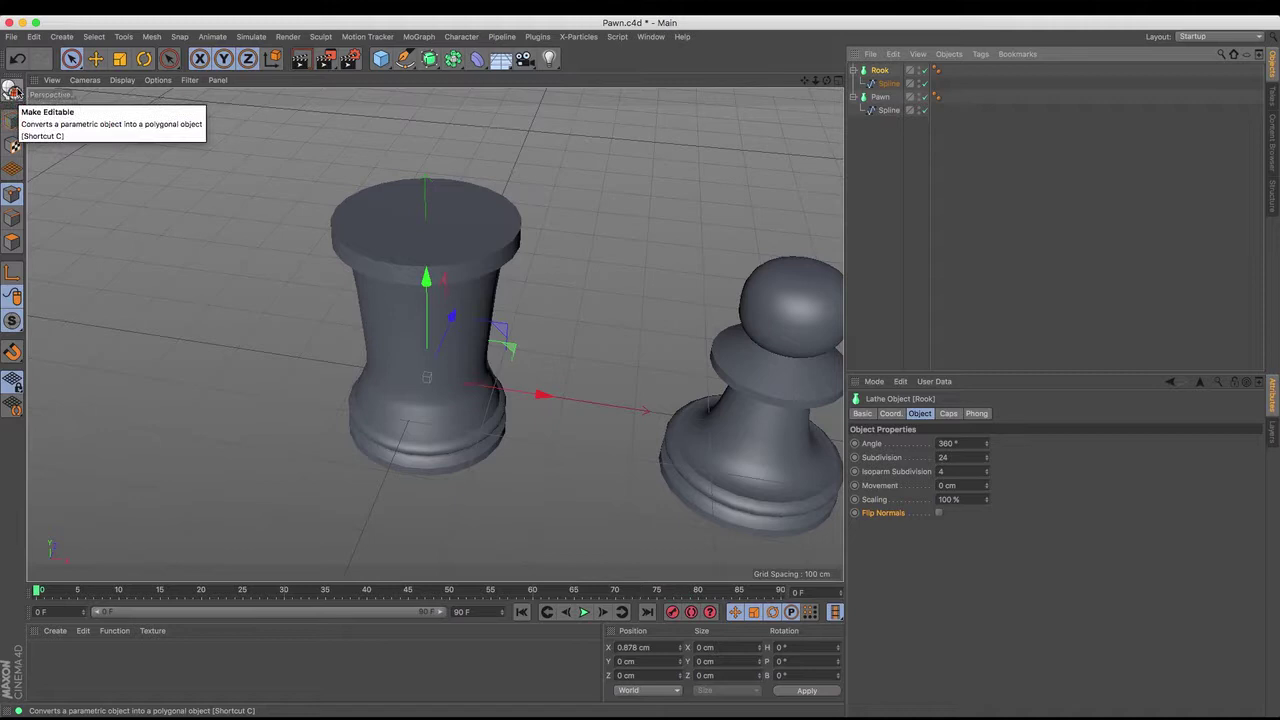
left_click(12, 90)
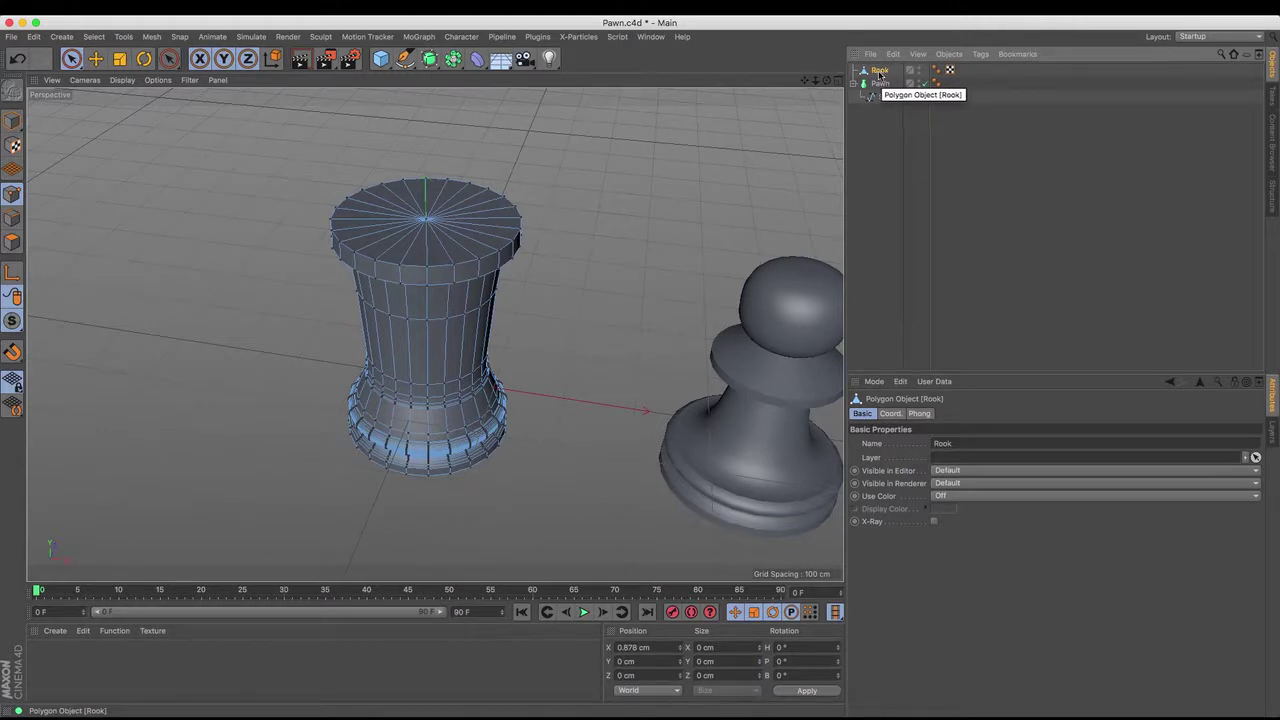
Select the rook's top cap polygons in Polygon mode and call up the modeling commands list
left_click(13, 242)
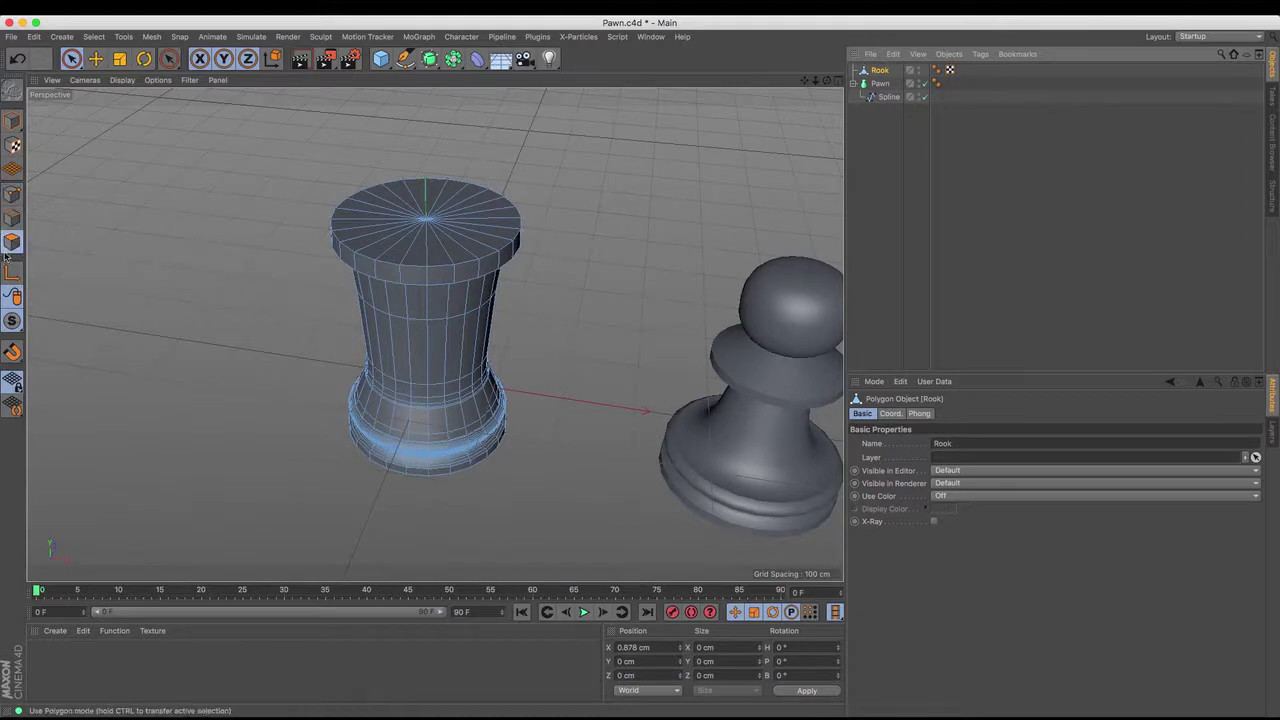
left_click(71, 59)
mouse_move(420, 205)
left_mouse_down()
mouse_move(385, 198)
mouse_move(355, 218)
mouse_move(436, 216)
left_mouse_up()
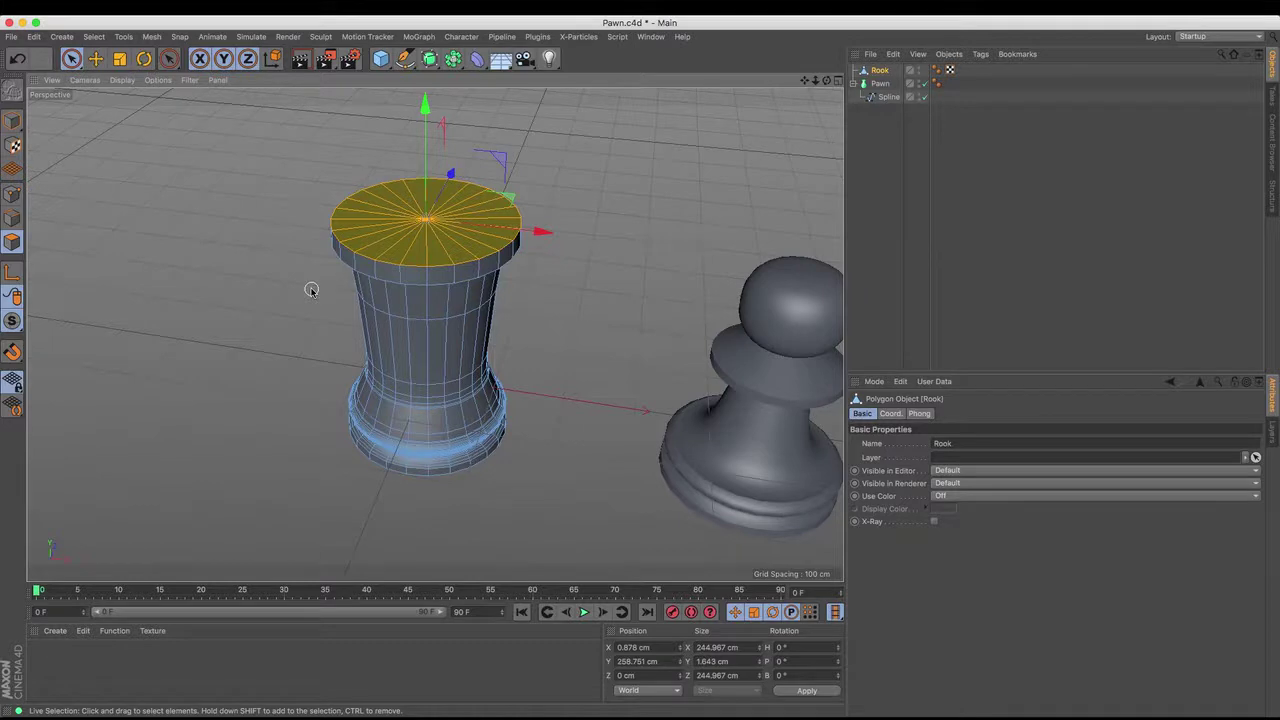
key("m")
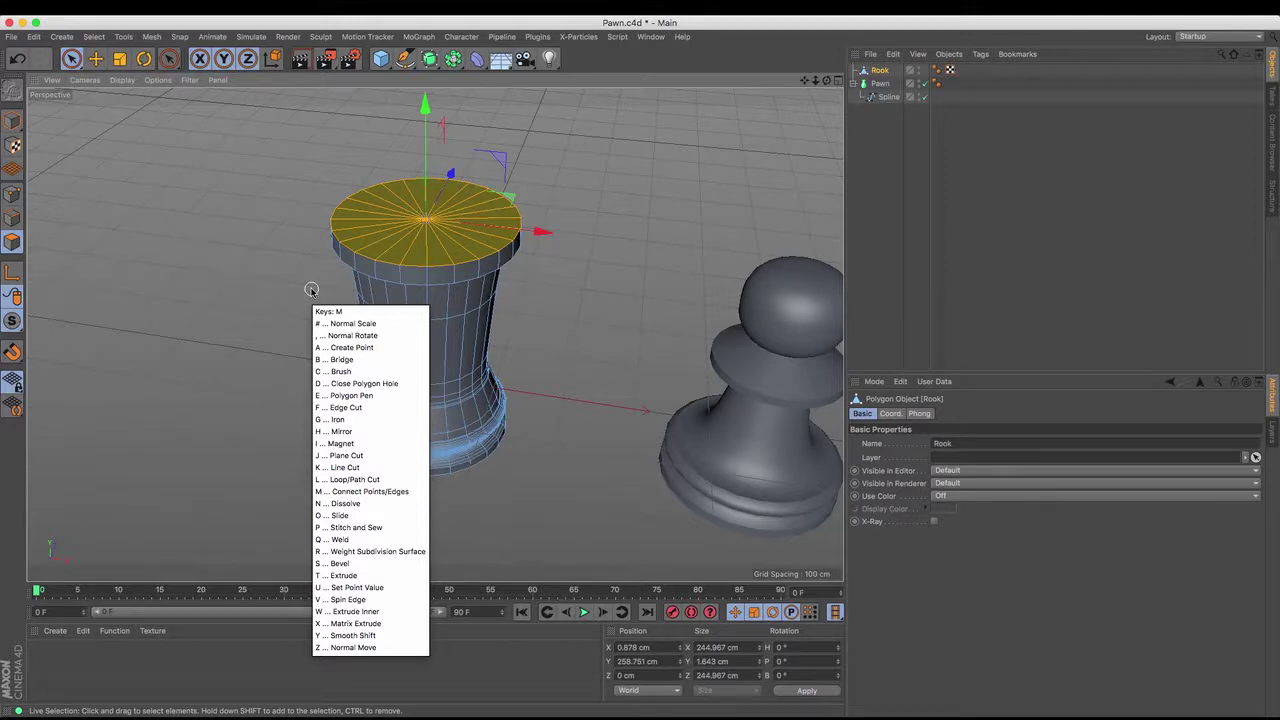
Inset the top cap by 20.804 cm with Extrude Inner, undoing the first outward flare
key("w")
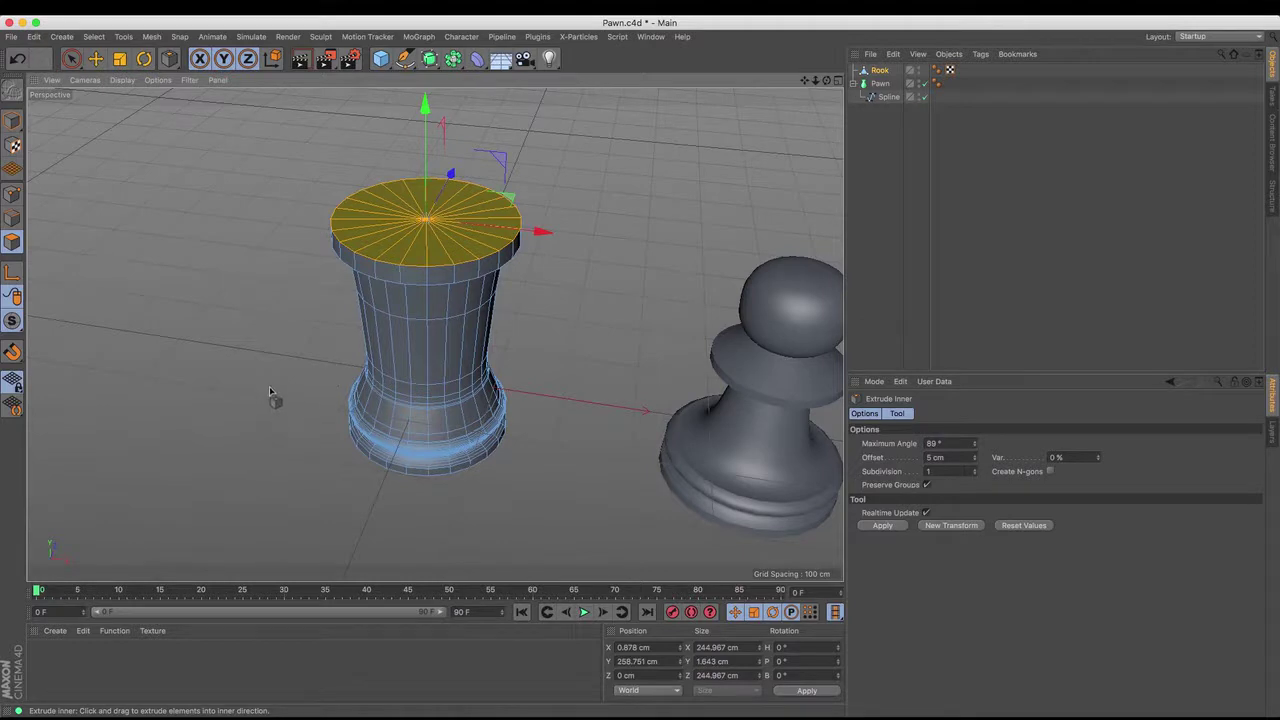
mouse_move(273, 387)
left_mouse_down()
mouse_move(400, 387)
mouse_move(274, 387)
left_mouse_up()
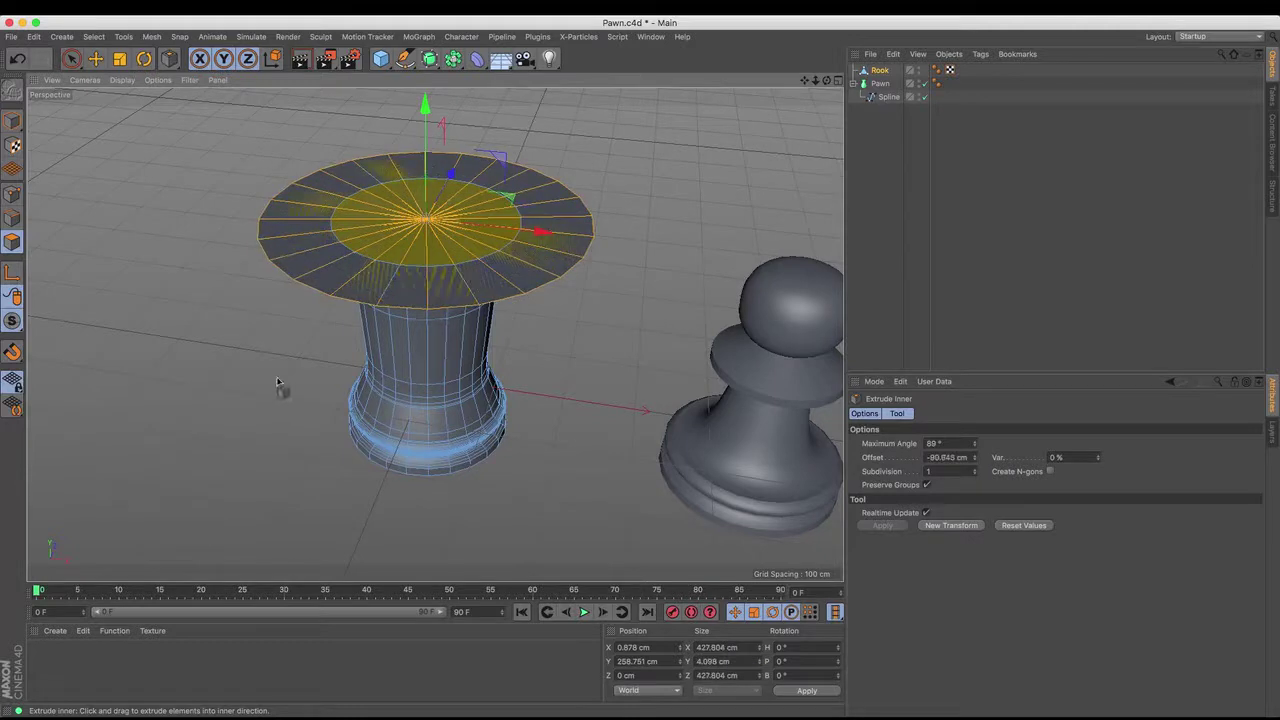
key("super+z")
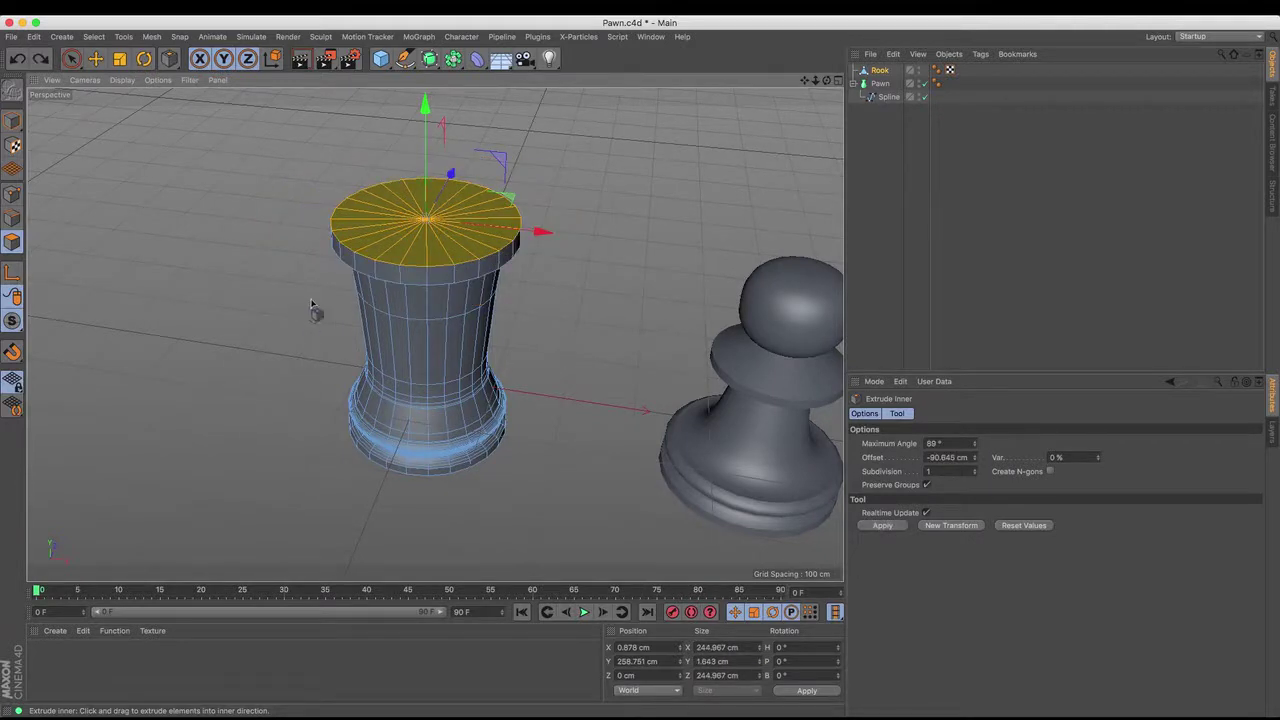
left_click_drag(280, 387, 290, 387)
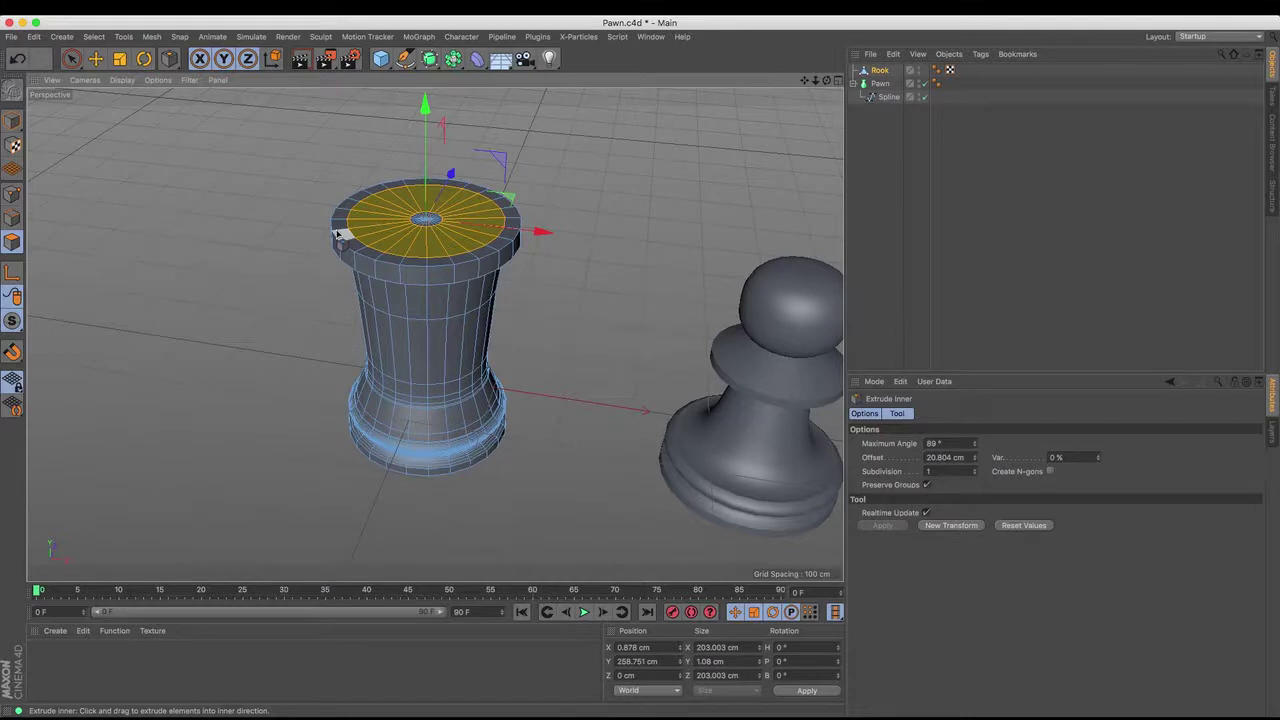
left_click_drag(806, 80, 806, 80)
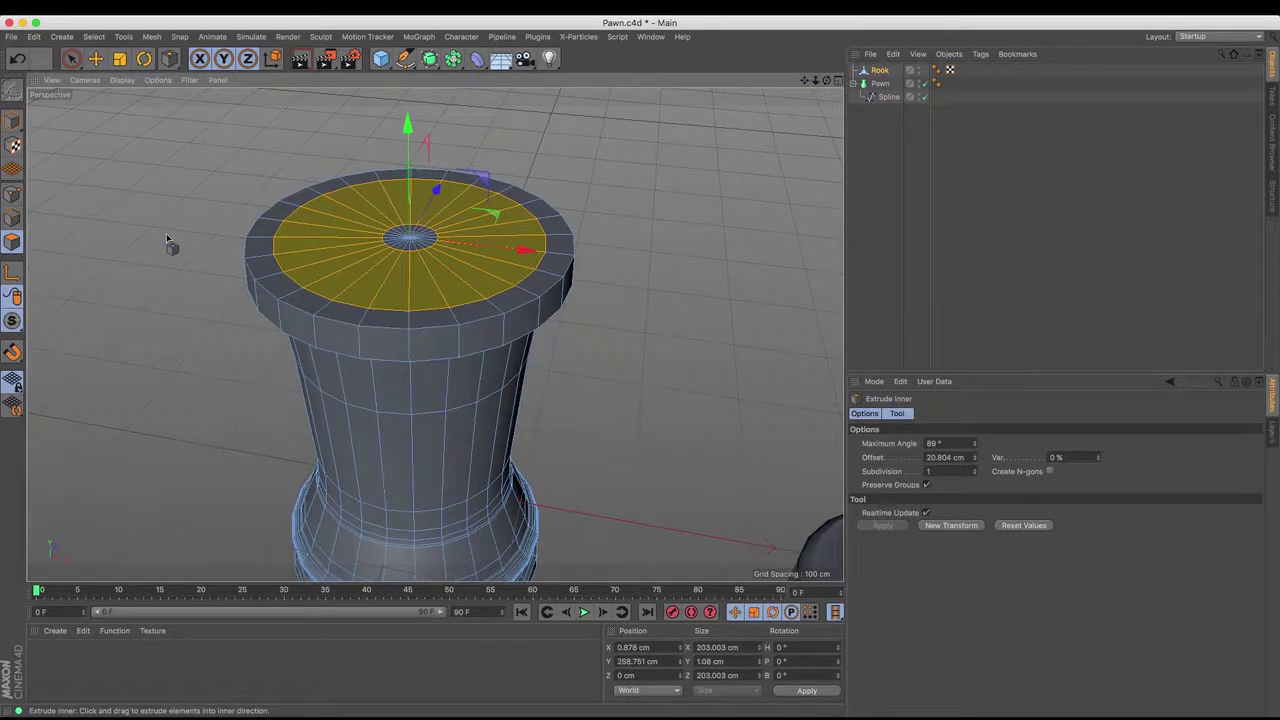
Ring-select the outer rim faces of the rook's top, then switch to the Move tool
key("u")
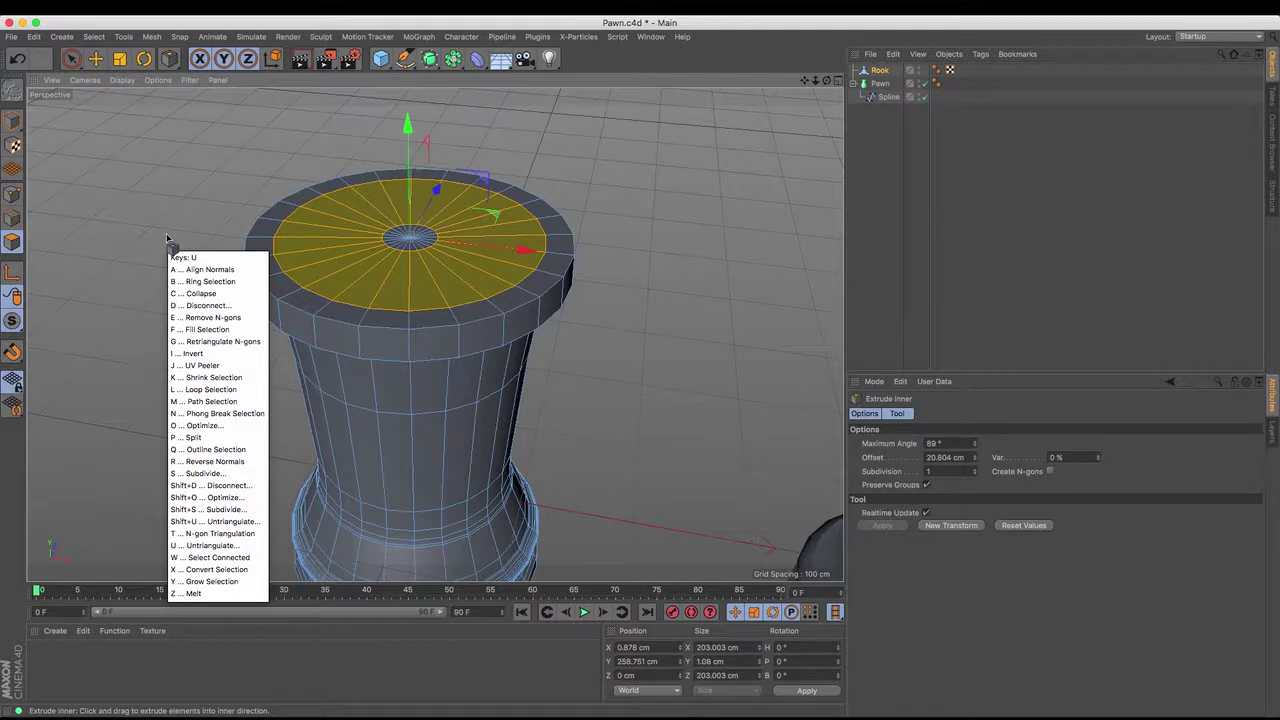
key("b")
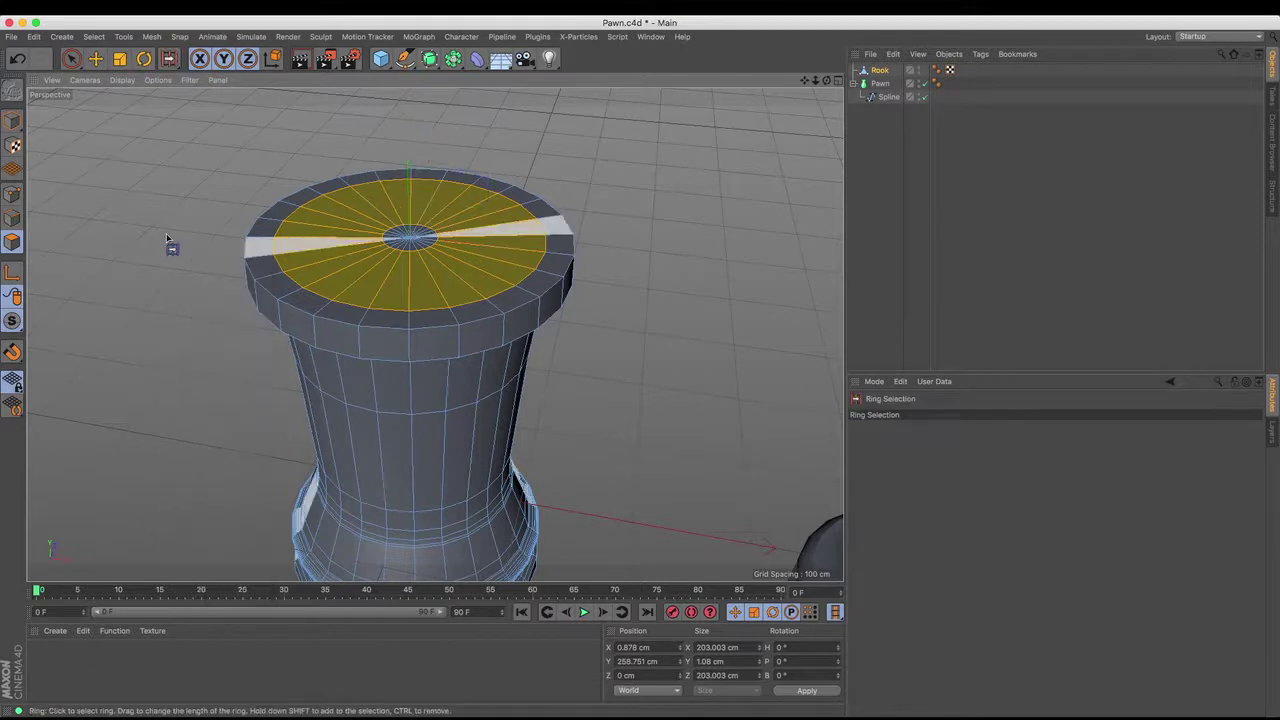
left_click(292, 297)
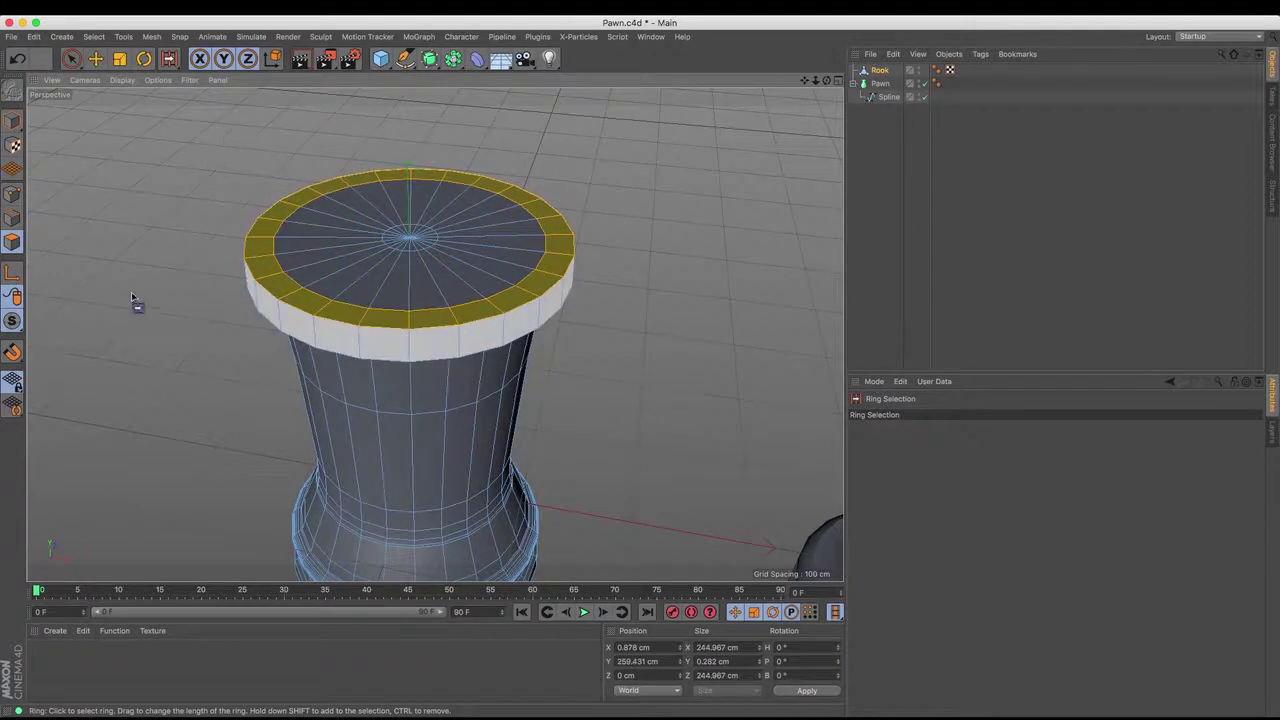
left_click(95, 58)
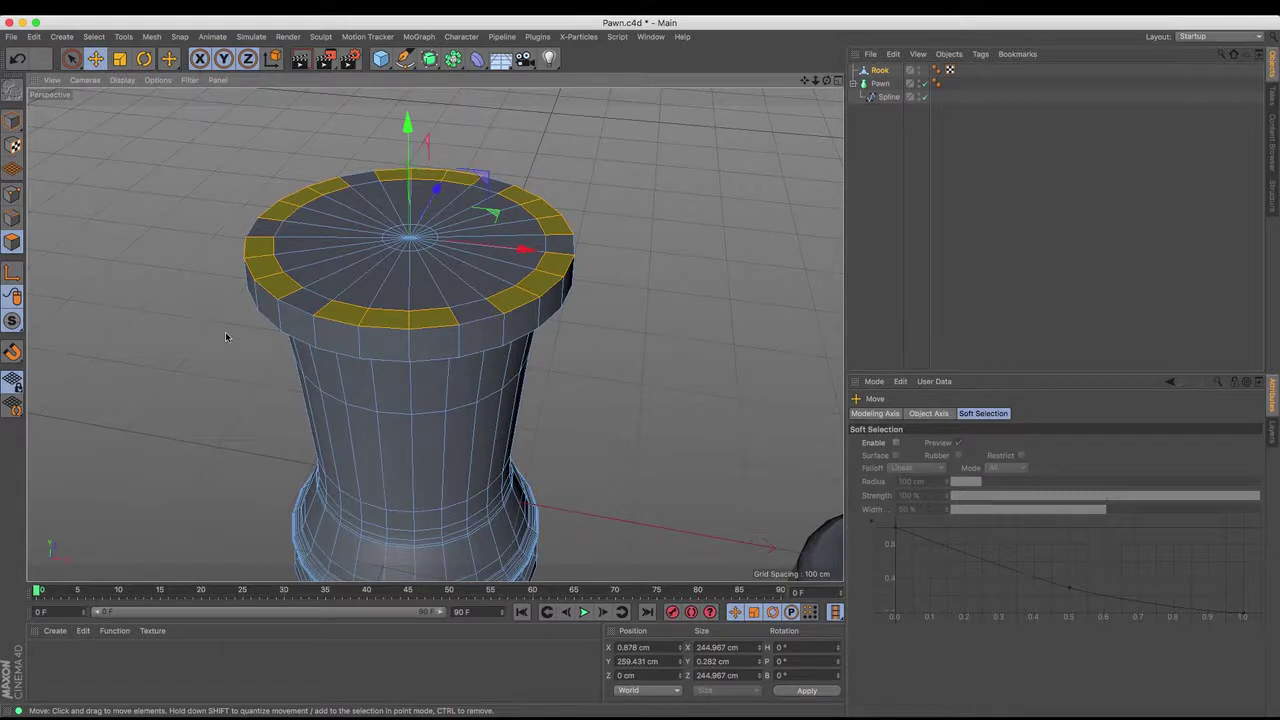
Extrude the alternating rim faces upward about 32.45 cm into battlements
key("m")
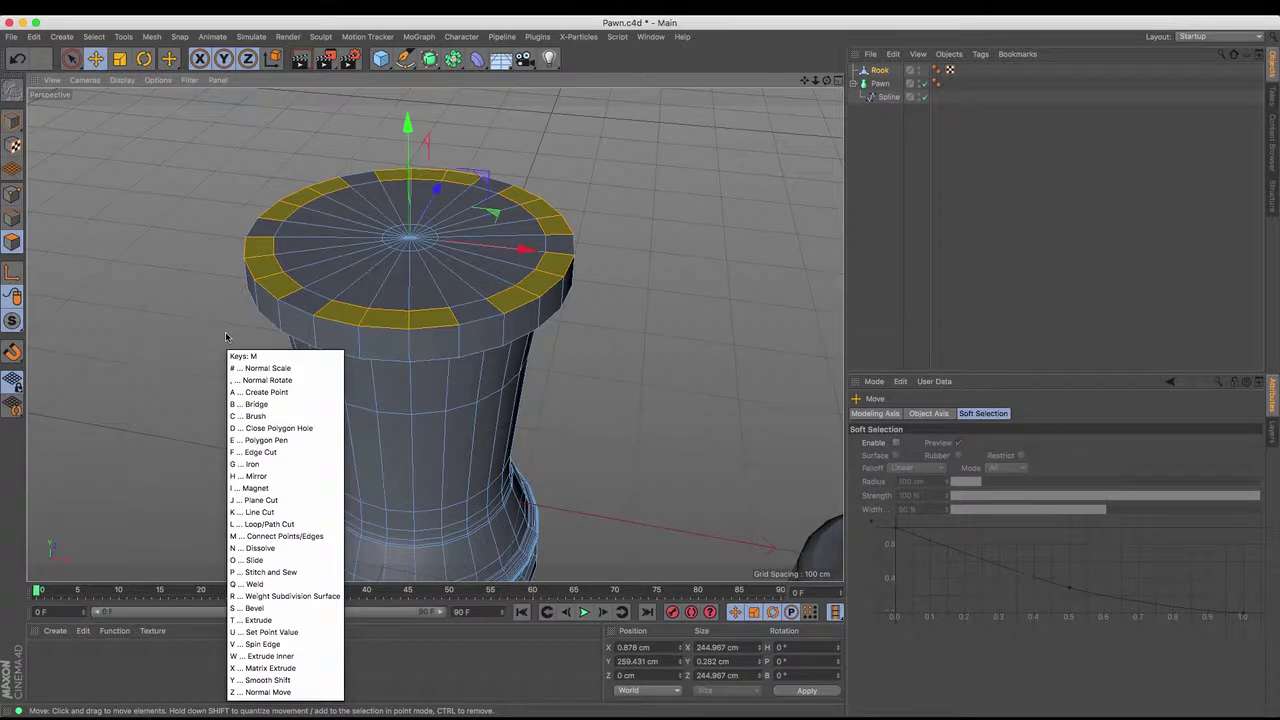
key("t")
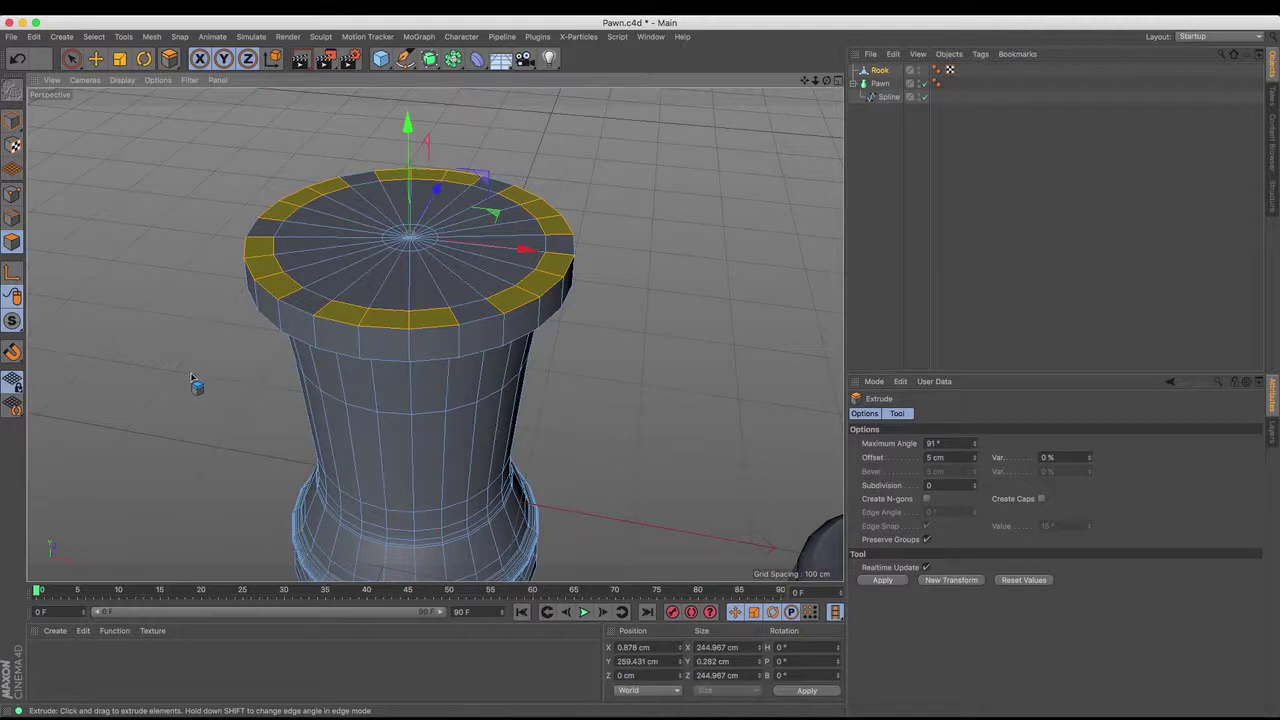
left_click_drag(192, 378, 249, 378)
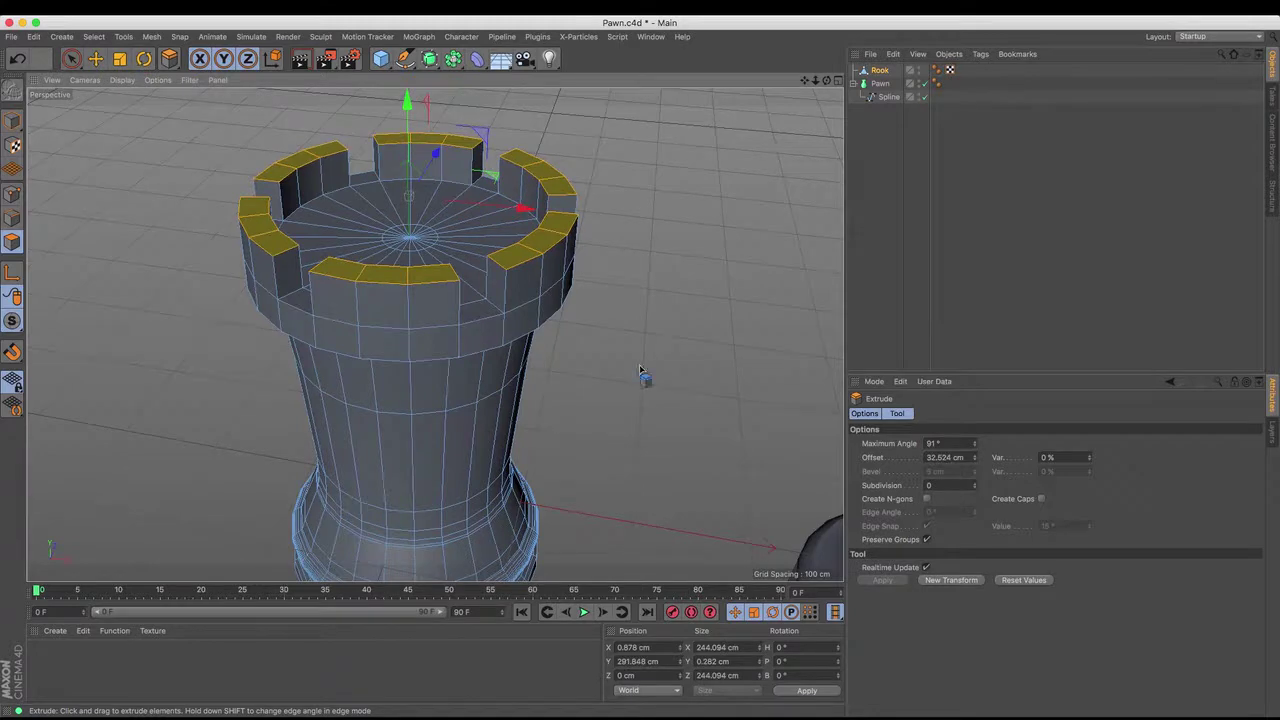
left_click_drag(822, 80, 435, 335)
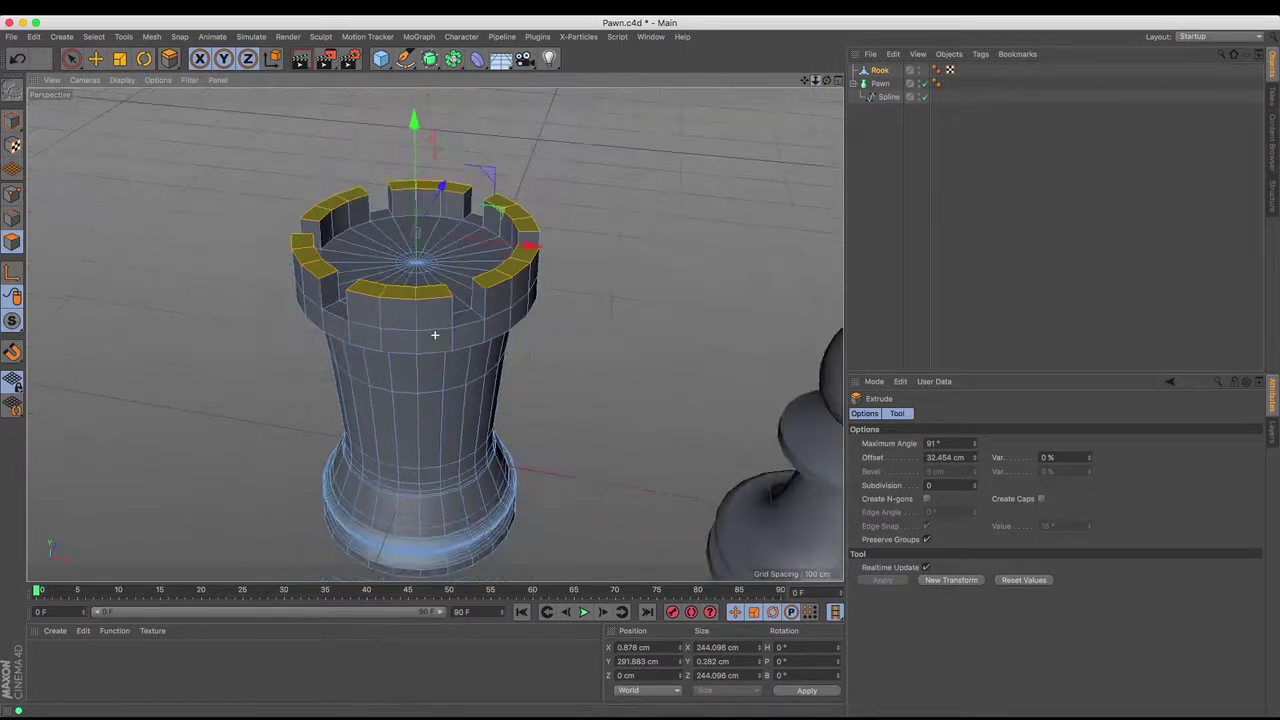
Re-extrude the rook's battlement faces to an offset of 29.258 cm
scroll(435, 335, "down", 3)
left_click_drag(826, 80, 435, 335)
left_click_drag(804, 80, 435, 335)
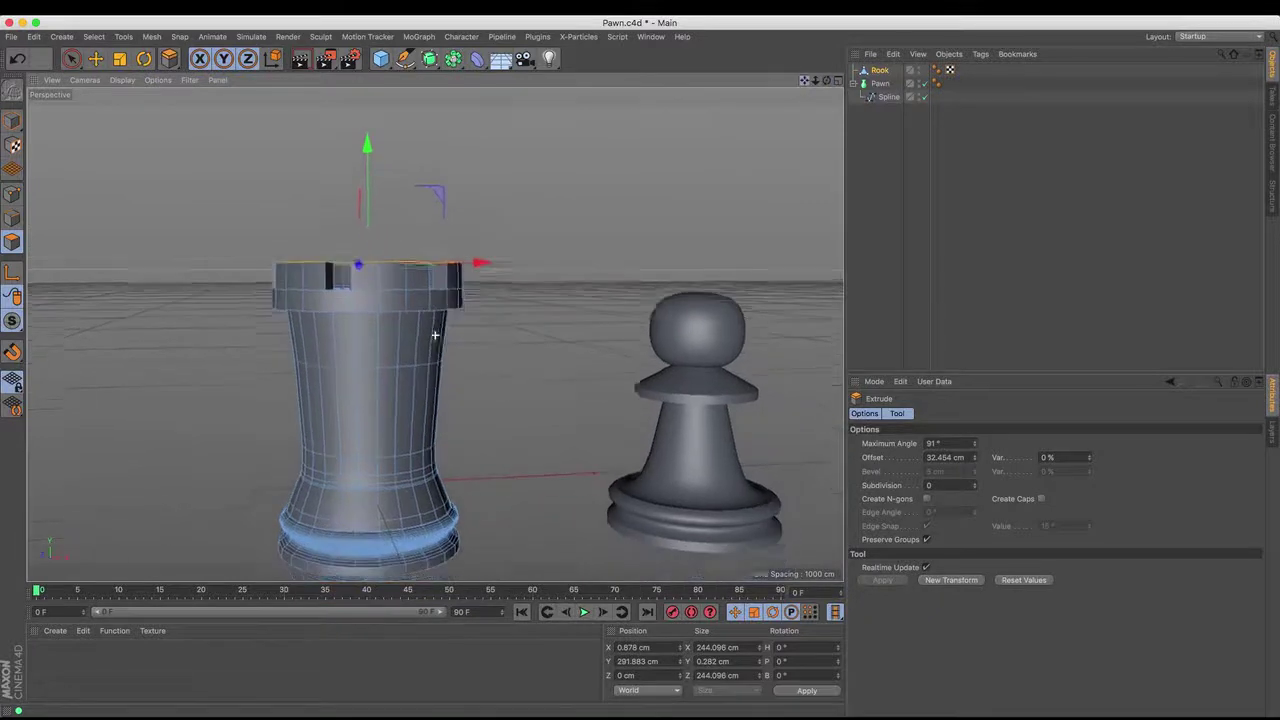
left_click_drag(826, 80, 434, 335)
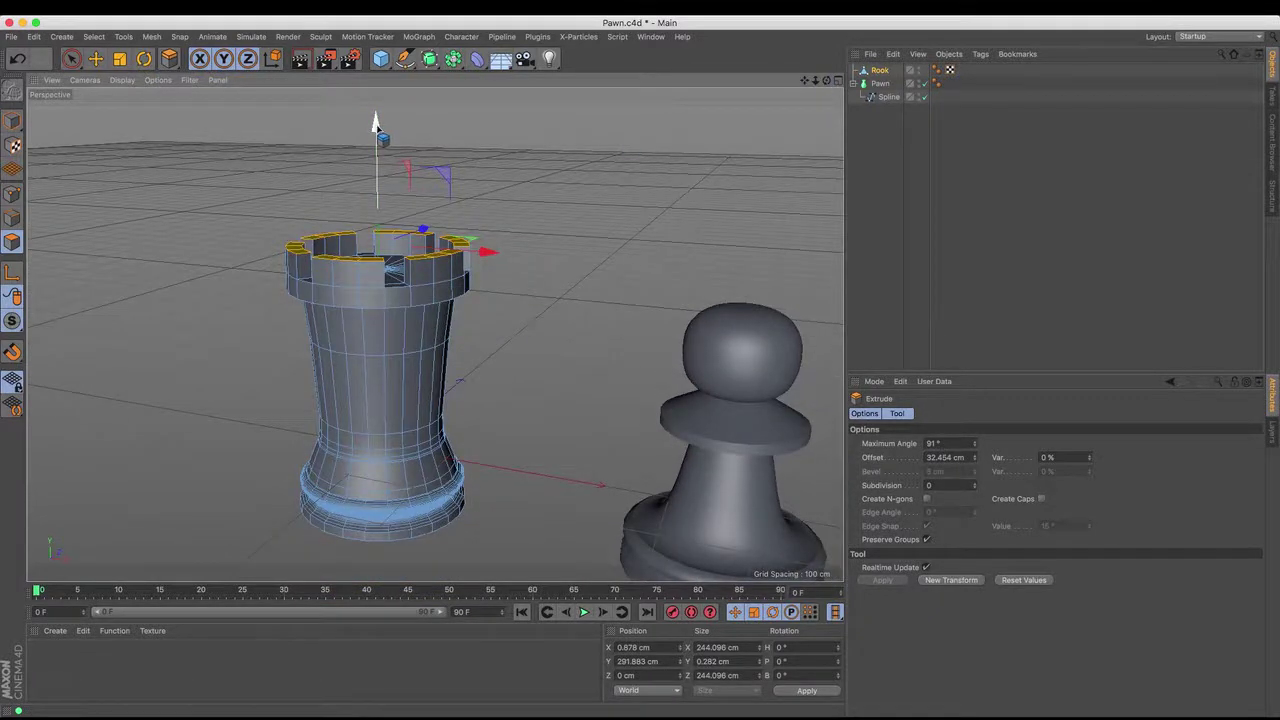
mouse_move(376, 121)
left_mouse_down()
mouse_move(376, 56)
mouse_move(385, 126)
left_mouse_up()
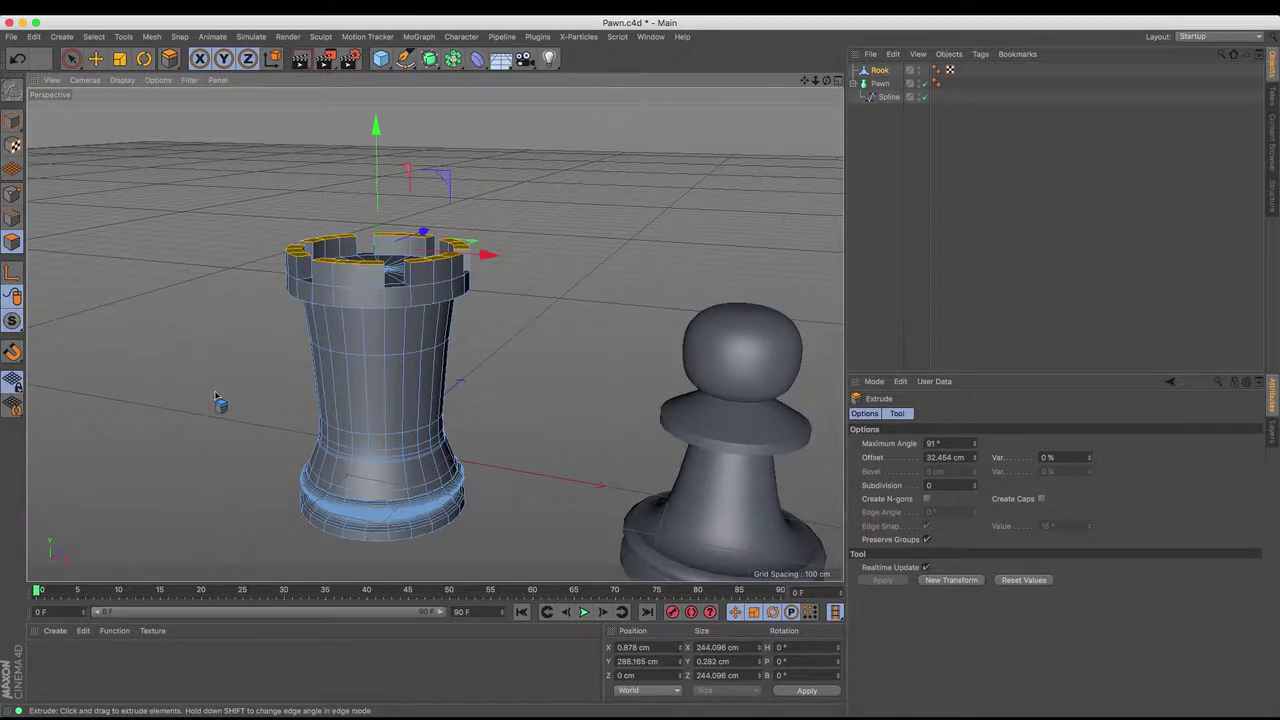
left_click_drag(214, 392, 276, 392)
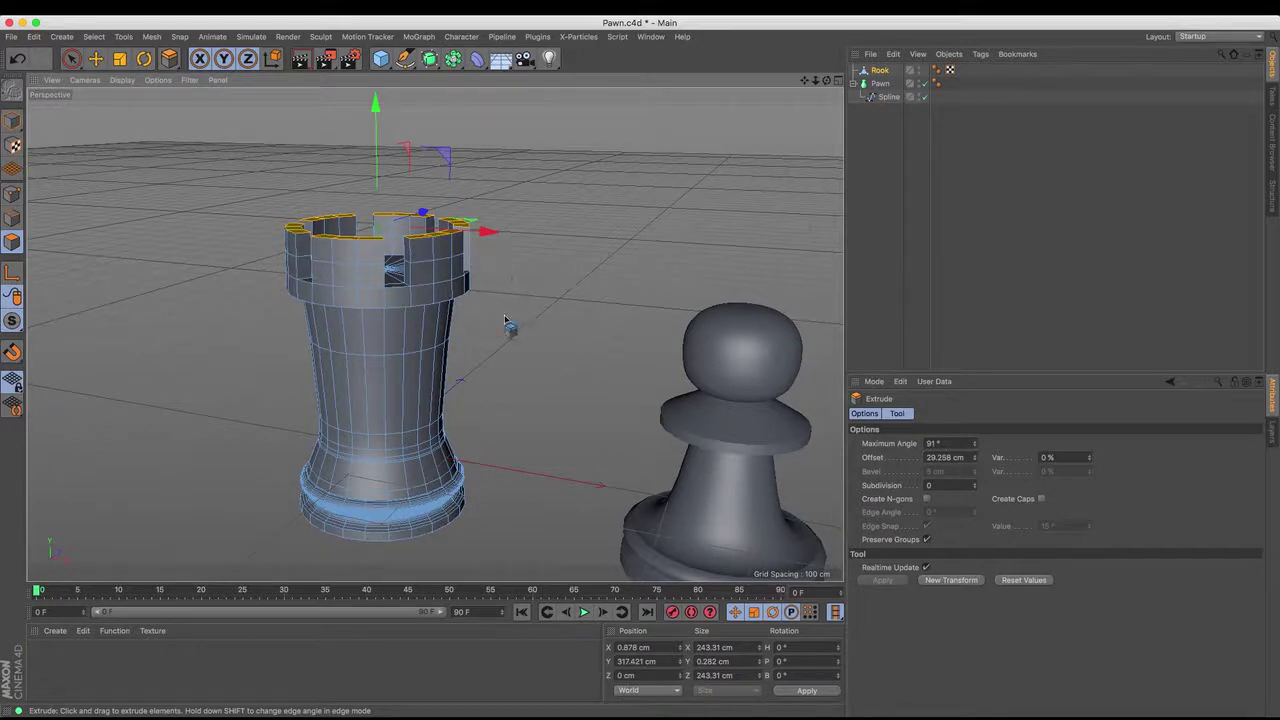
left_click_drag(646, 292, 480, 300, "alt")
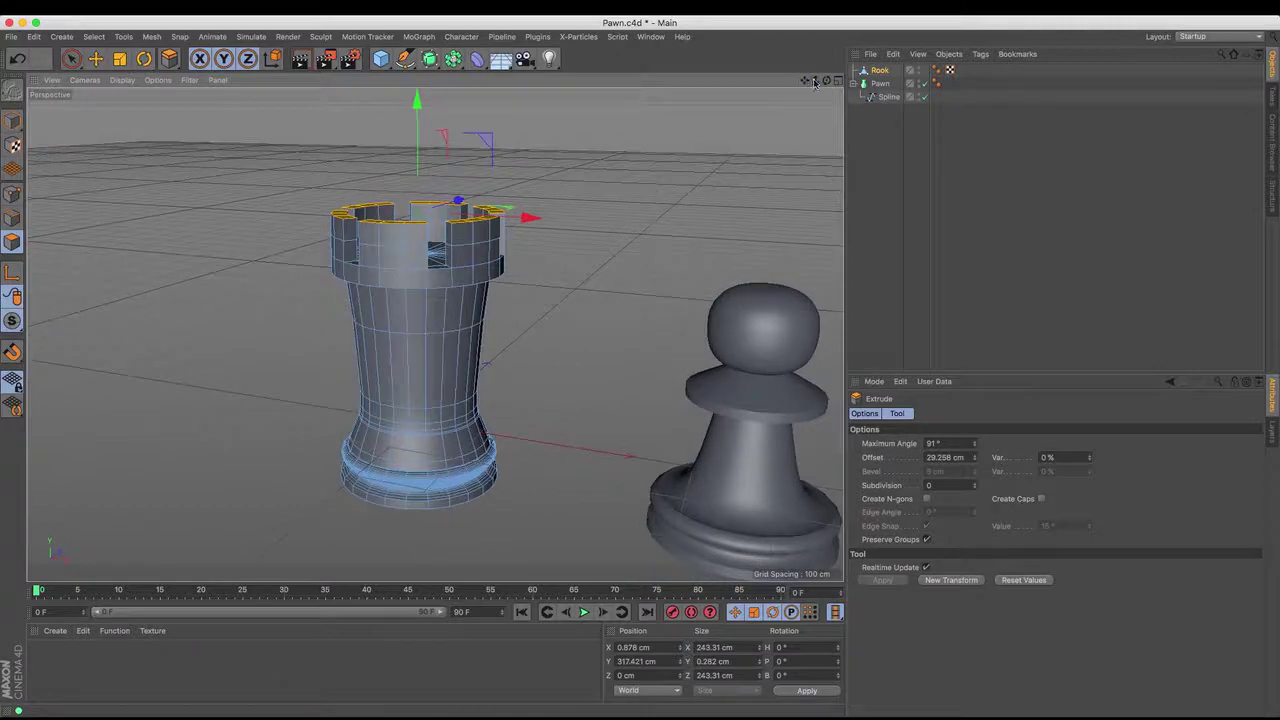
left_click_drag(826, 84, 434, 335)
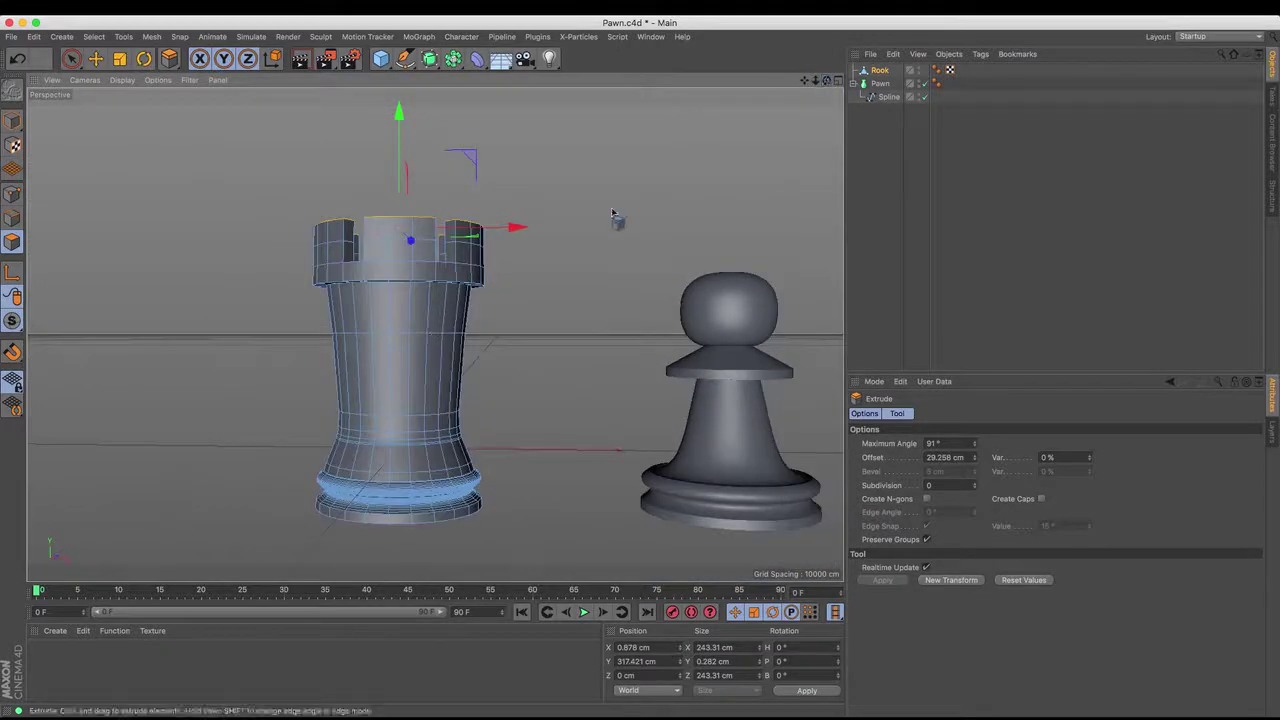